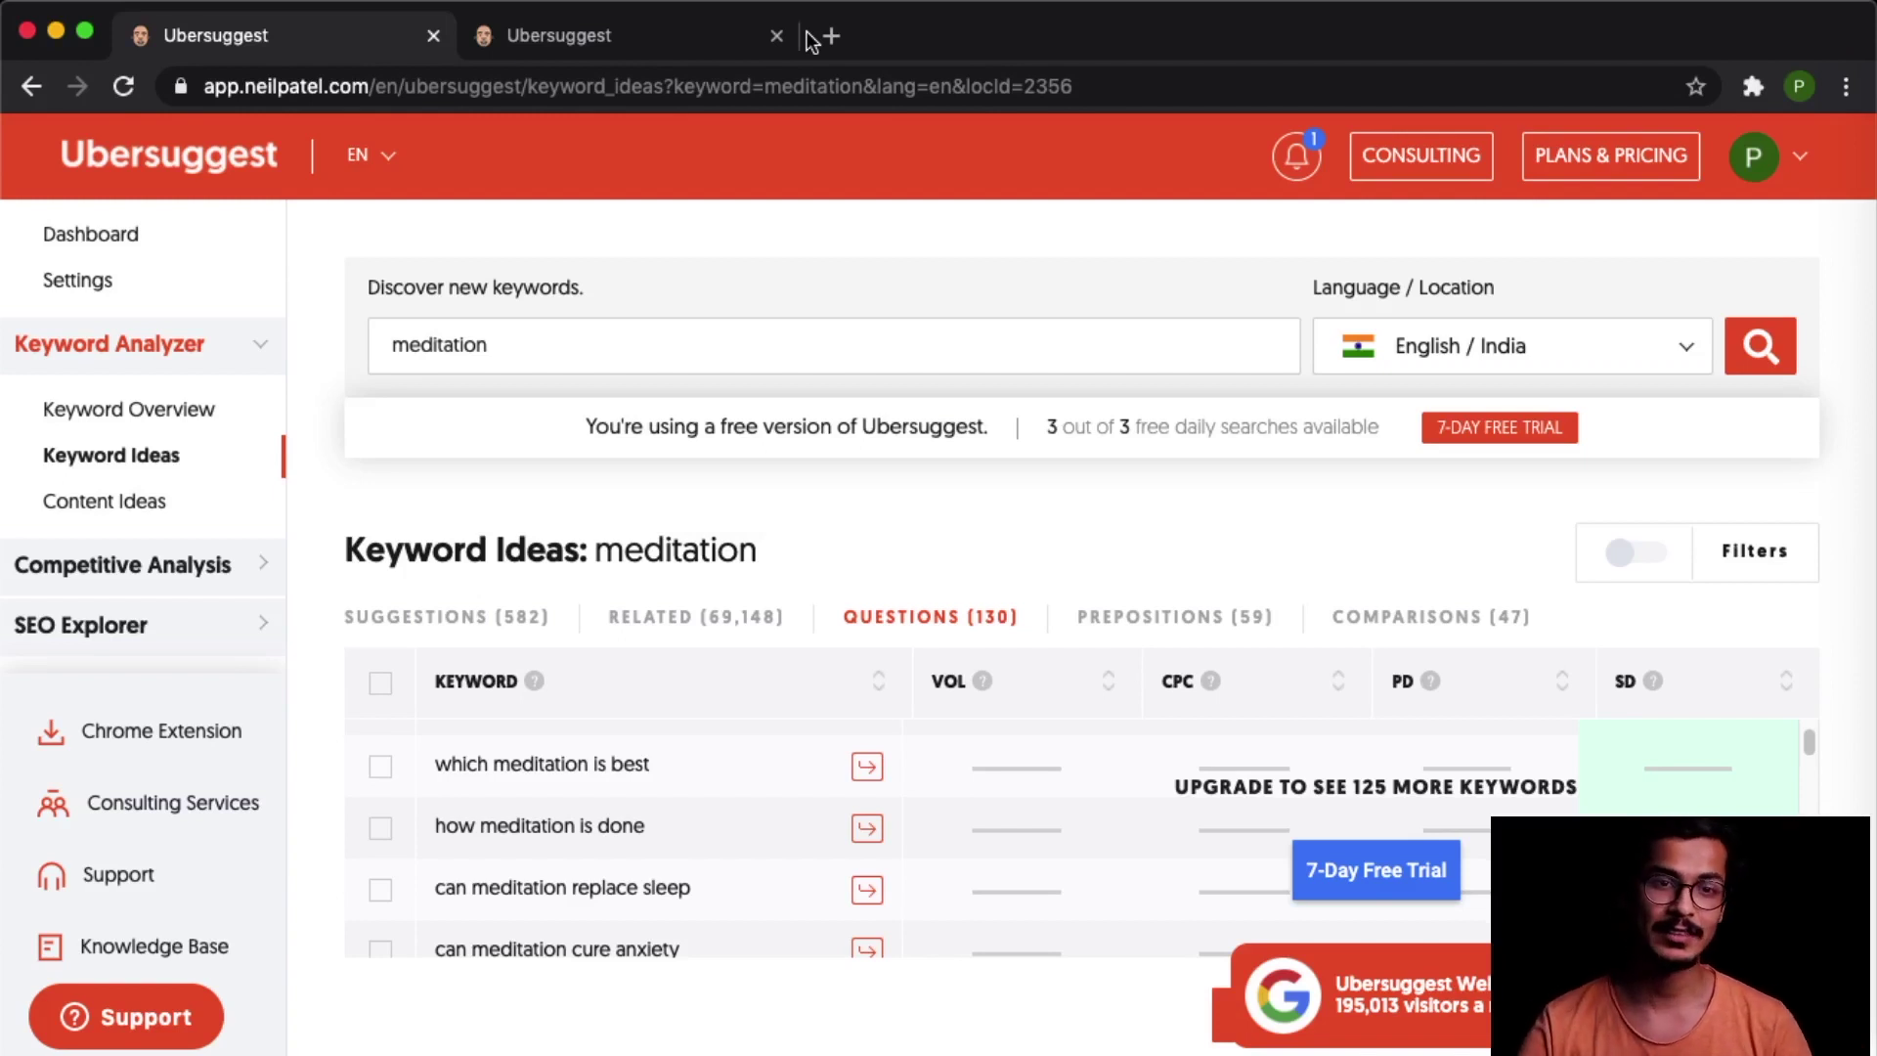
Step: Search Google for "neil patel keyword research" in a new browser tab and open the Ubersuggest free keyword tool result
{"action": "left_click", "coordinate": [829, 36]}
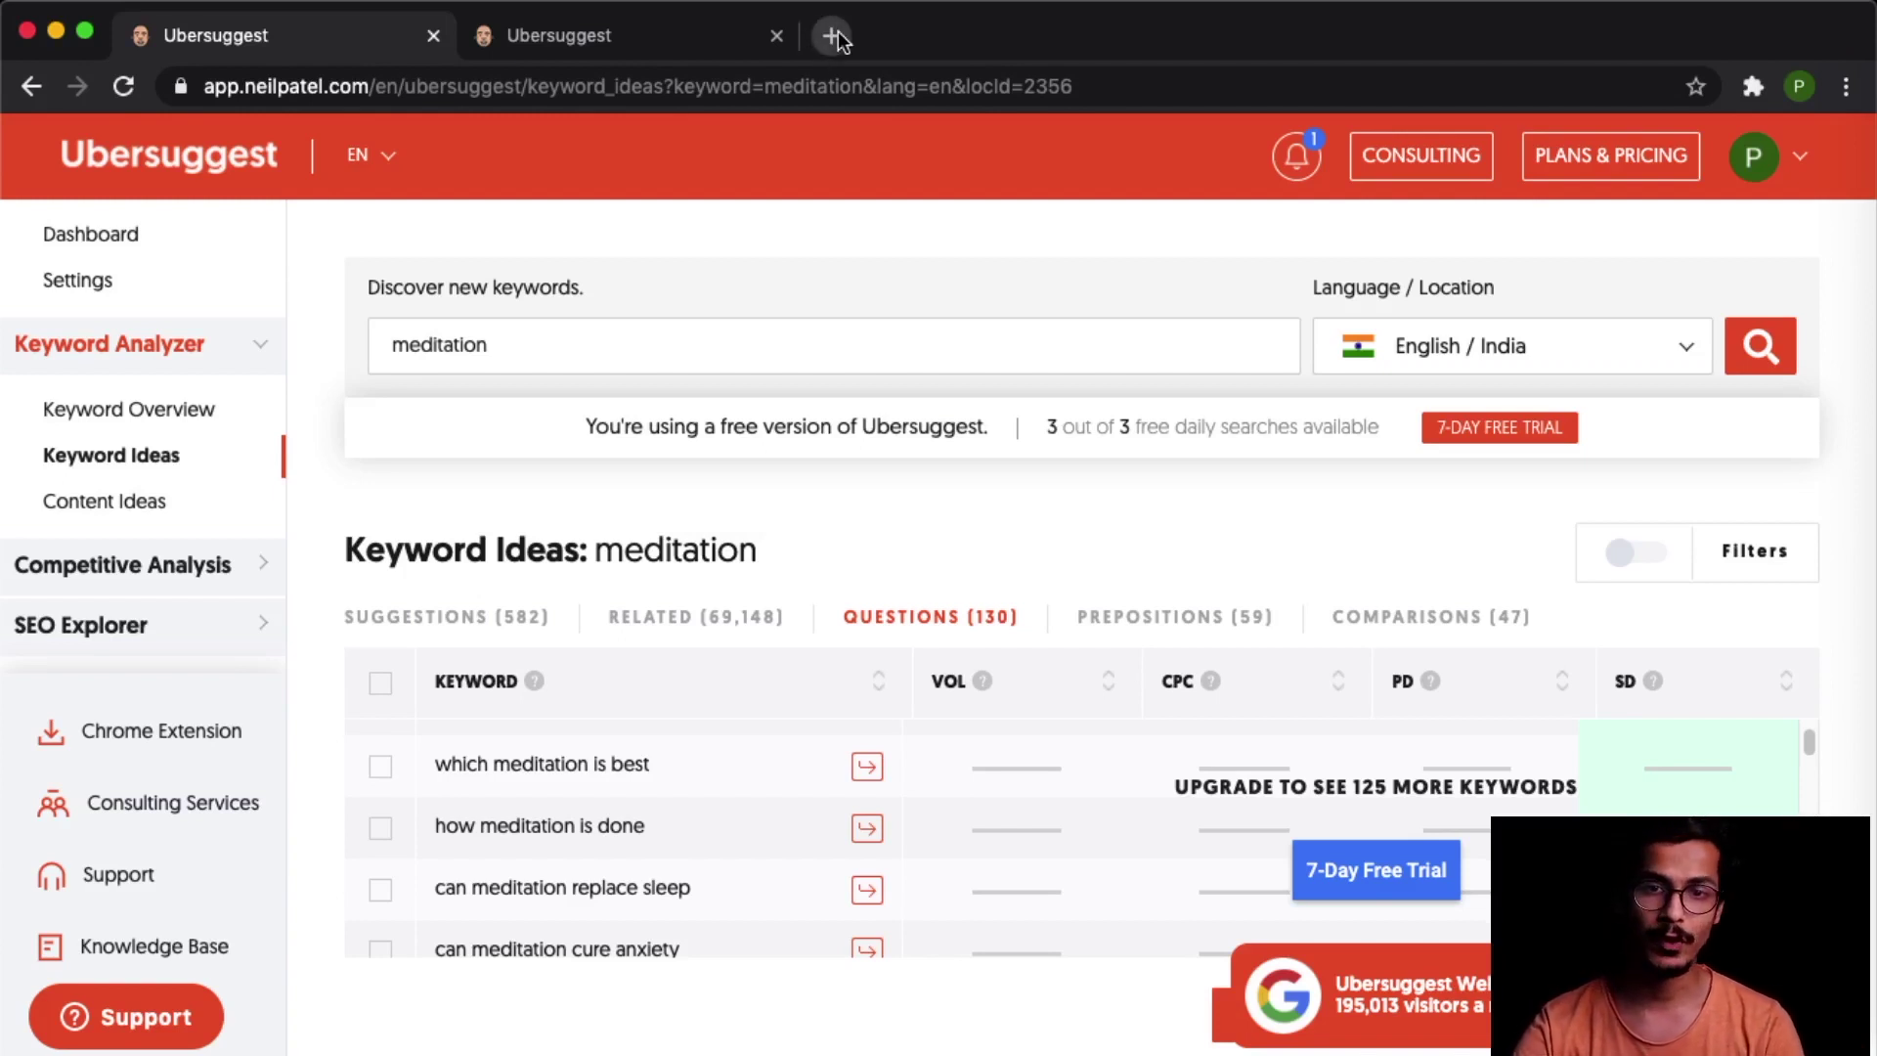
{"action": "type", "text": "neil patel"}
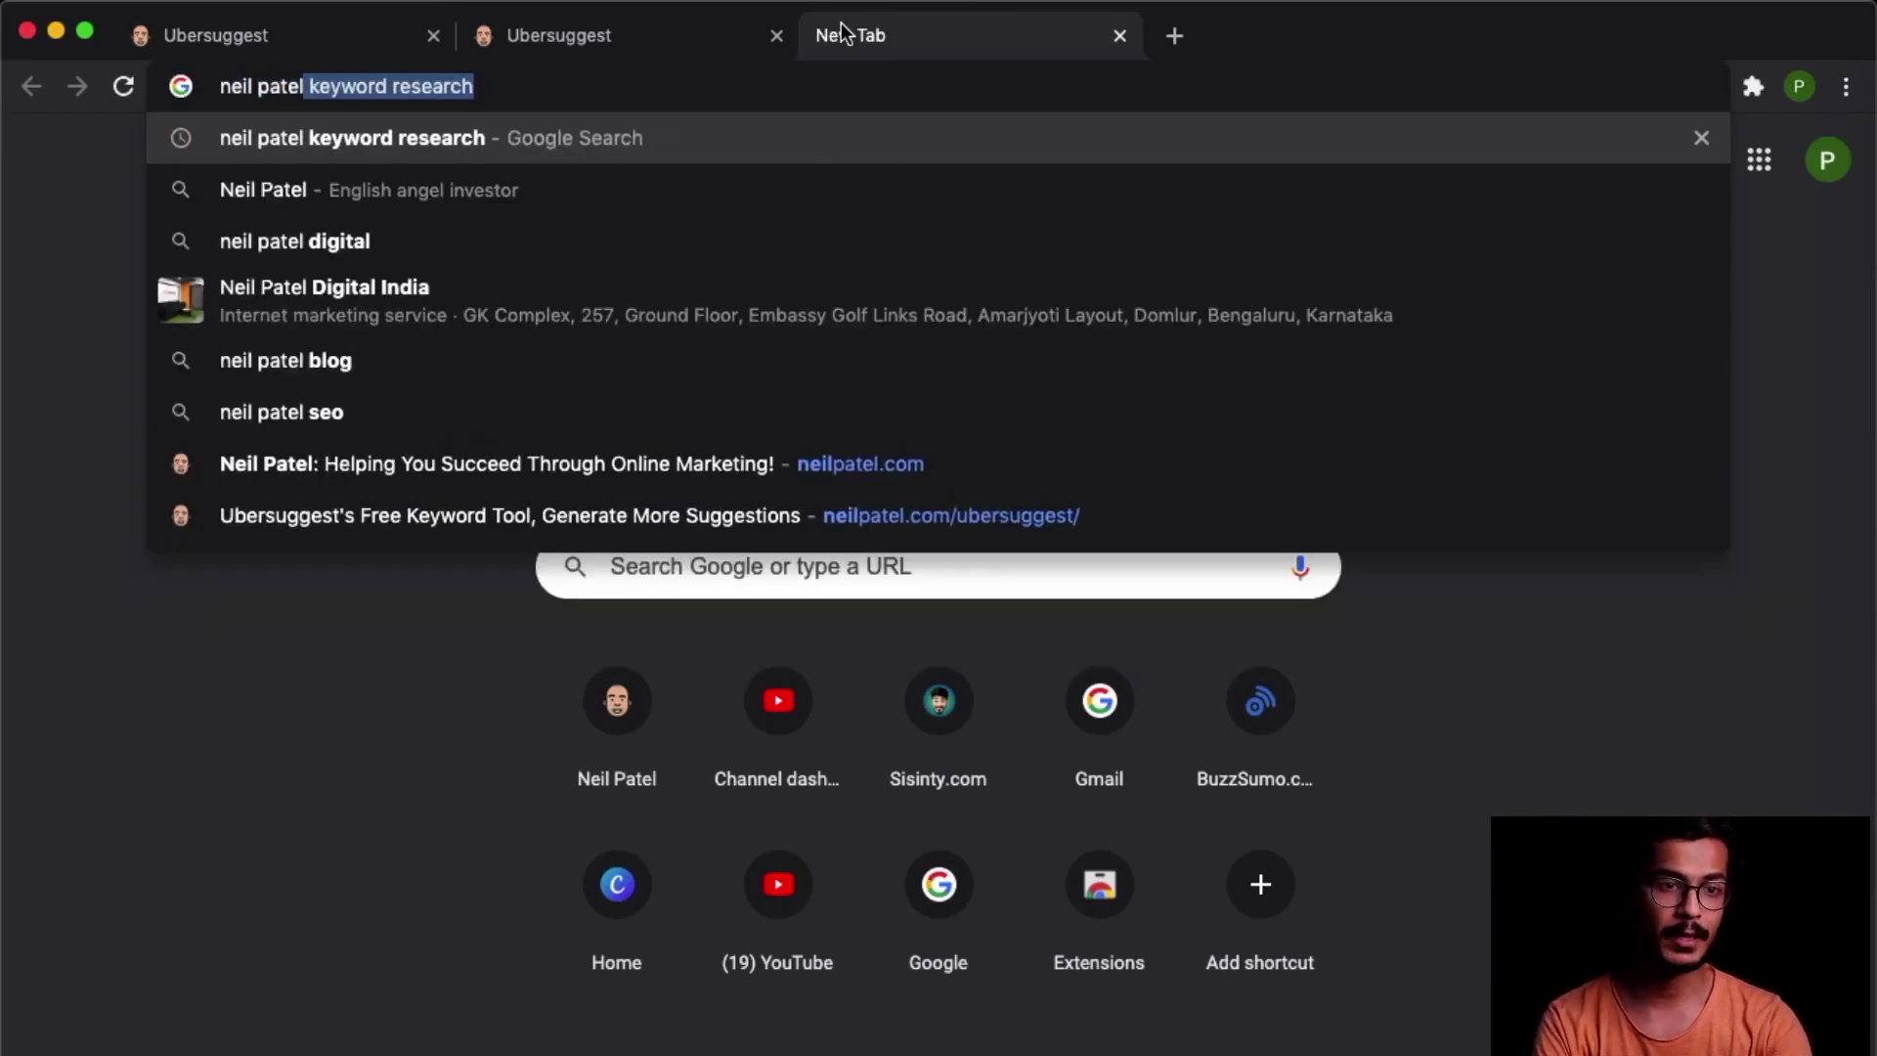
{"action": "key", "text": "Return"}
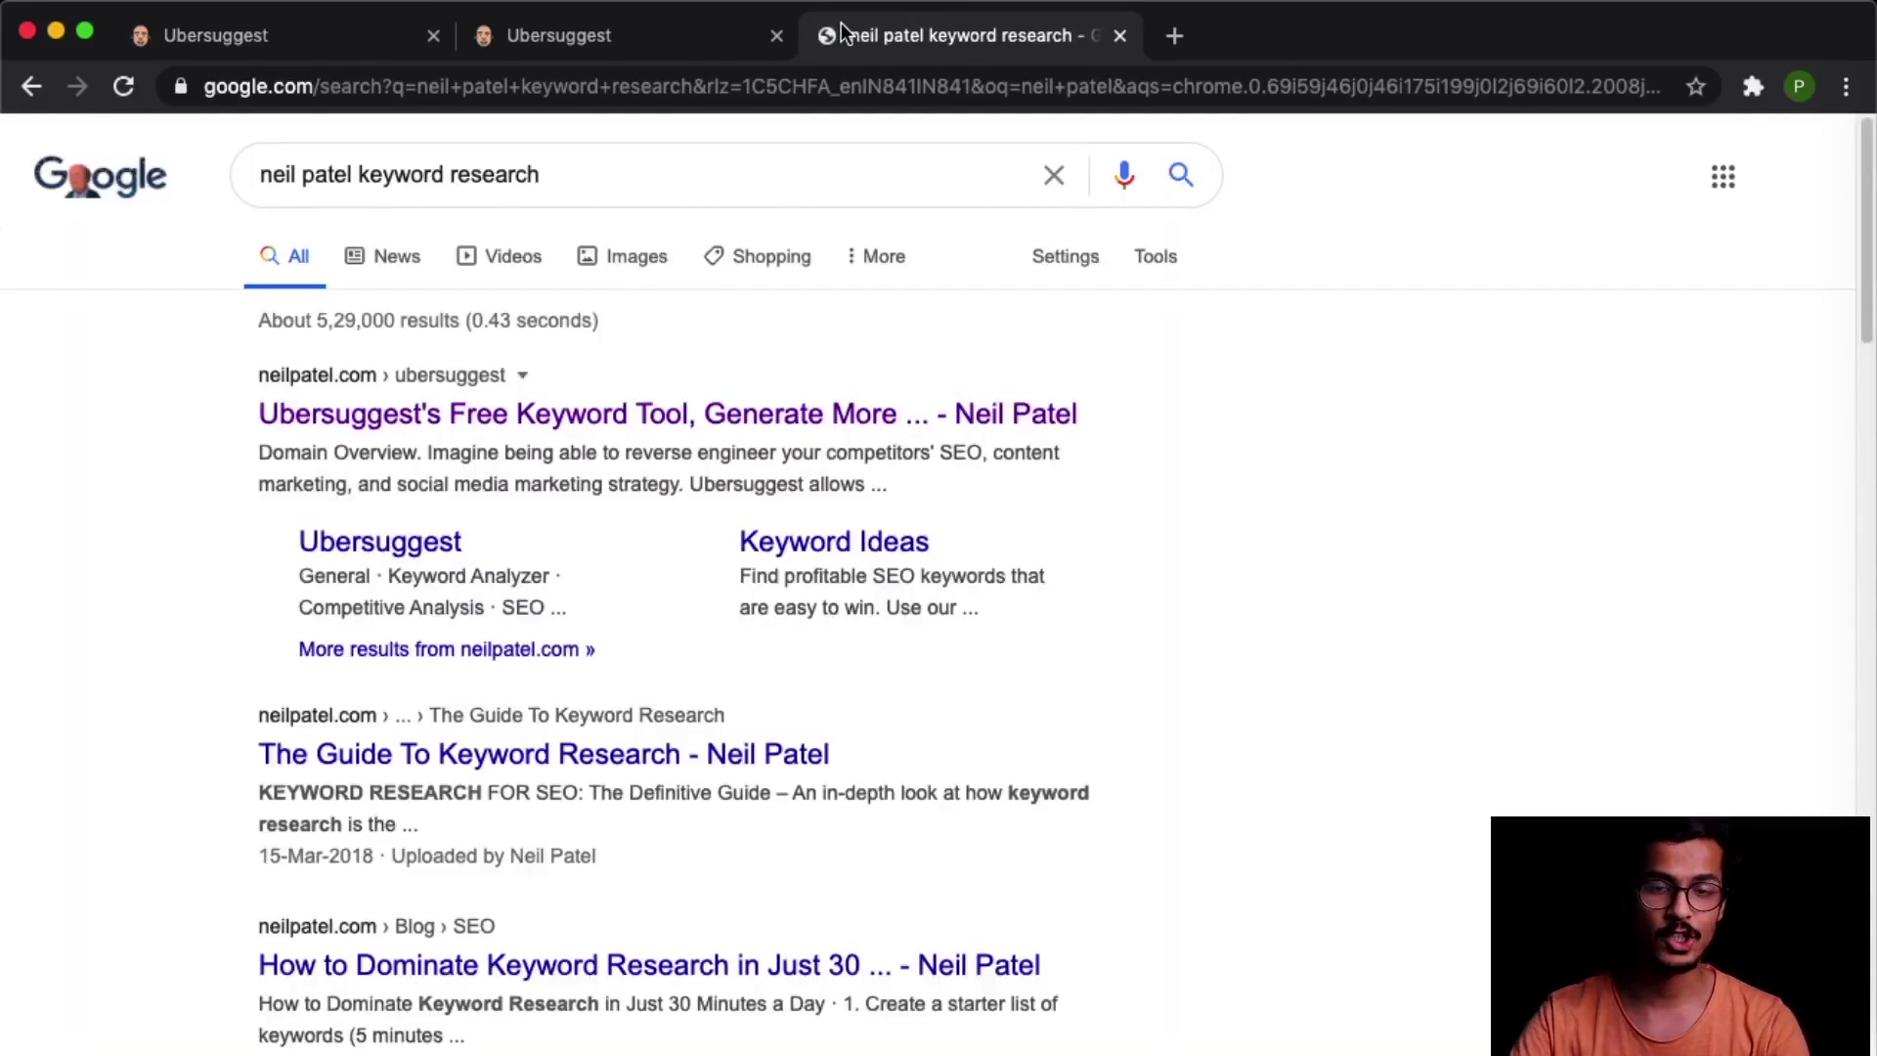
{"action": "left_click", "coordinate": [298, 419]}
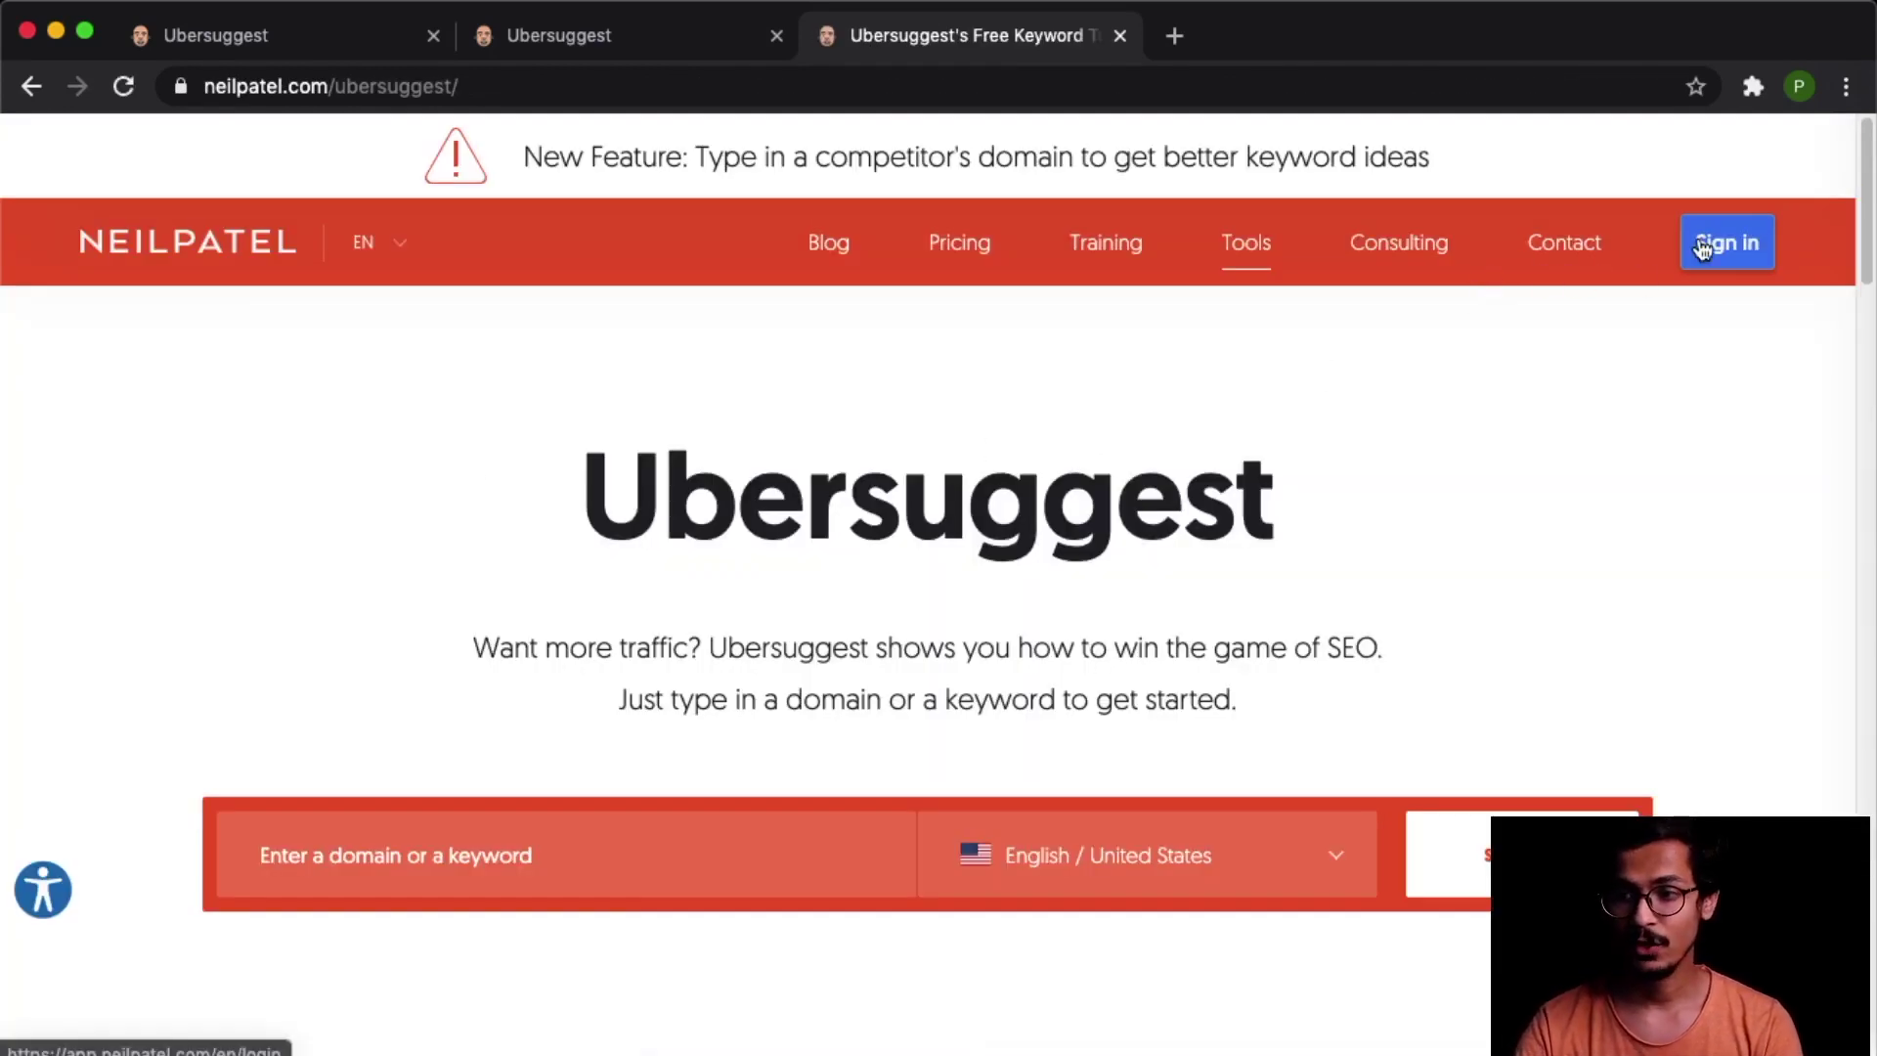
Step: Look up the keyword "meditation" for English / United States in Ubersuggest and dismiss the project-creation promotion
{"action": "scroll", "coordinate": [607, 789], "scroll_direction": "down", "scroll_amount": 1}
{"action": "left_click", "coordinate": [626, 816]}
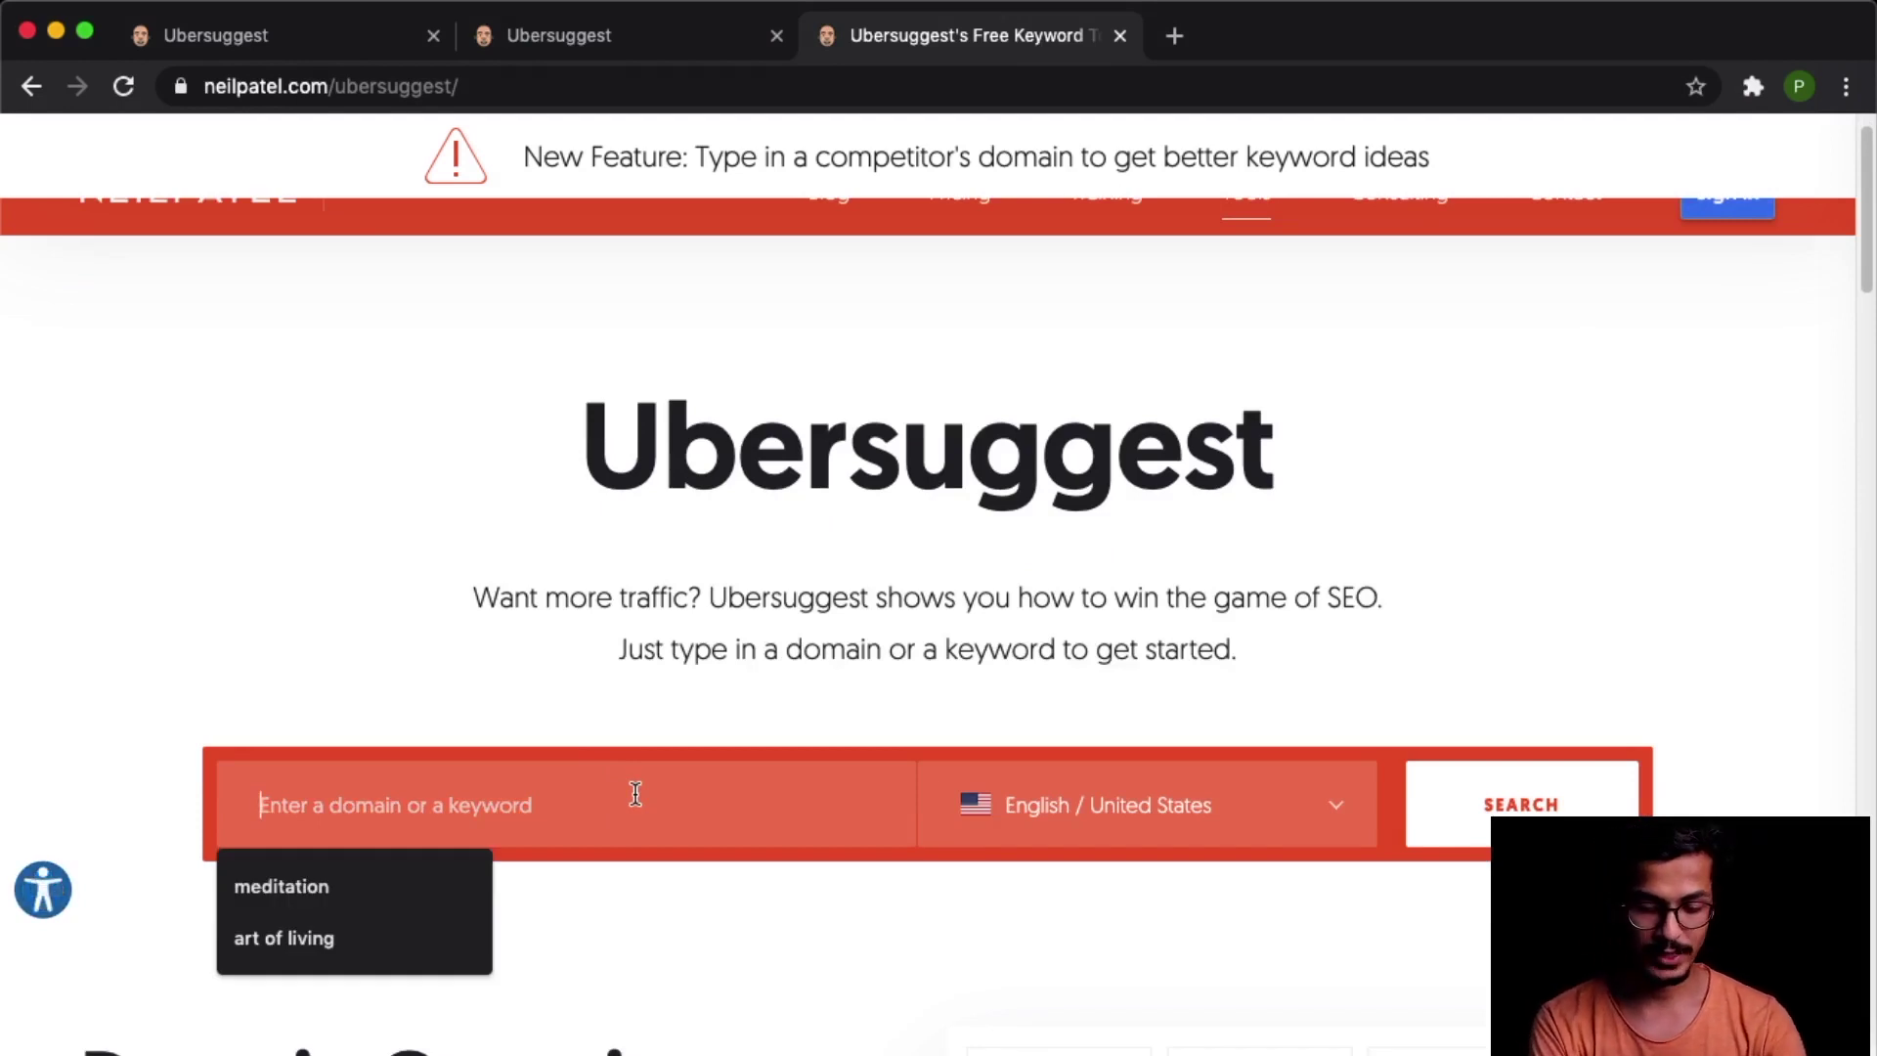
{"action": "type", "text": "meditation"}
{"action": "key", "text": "Return"}
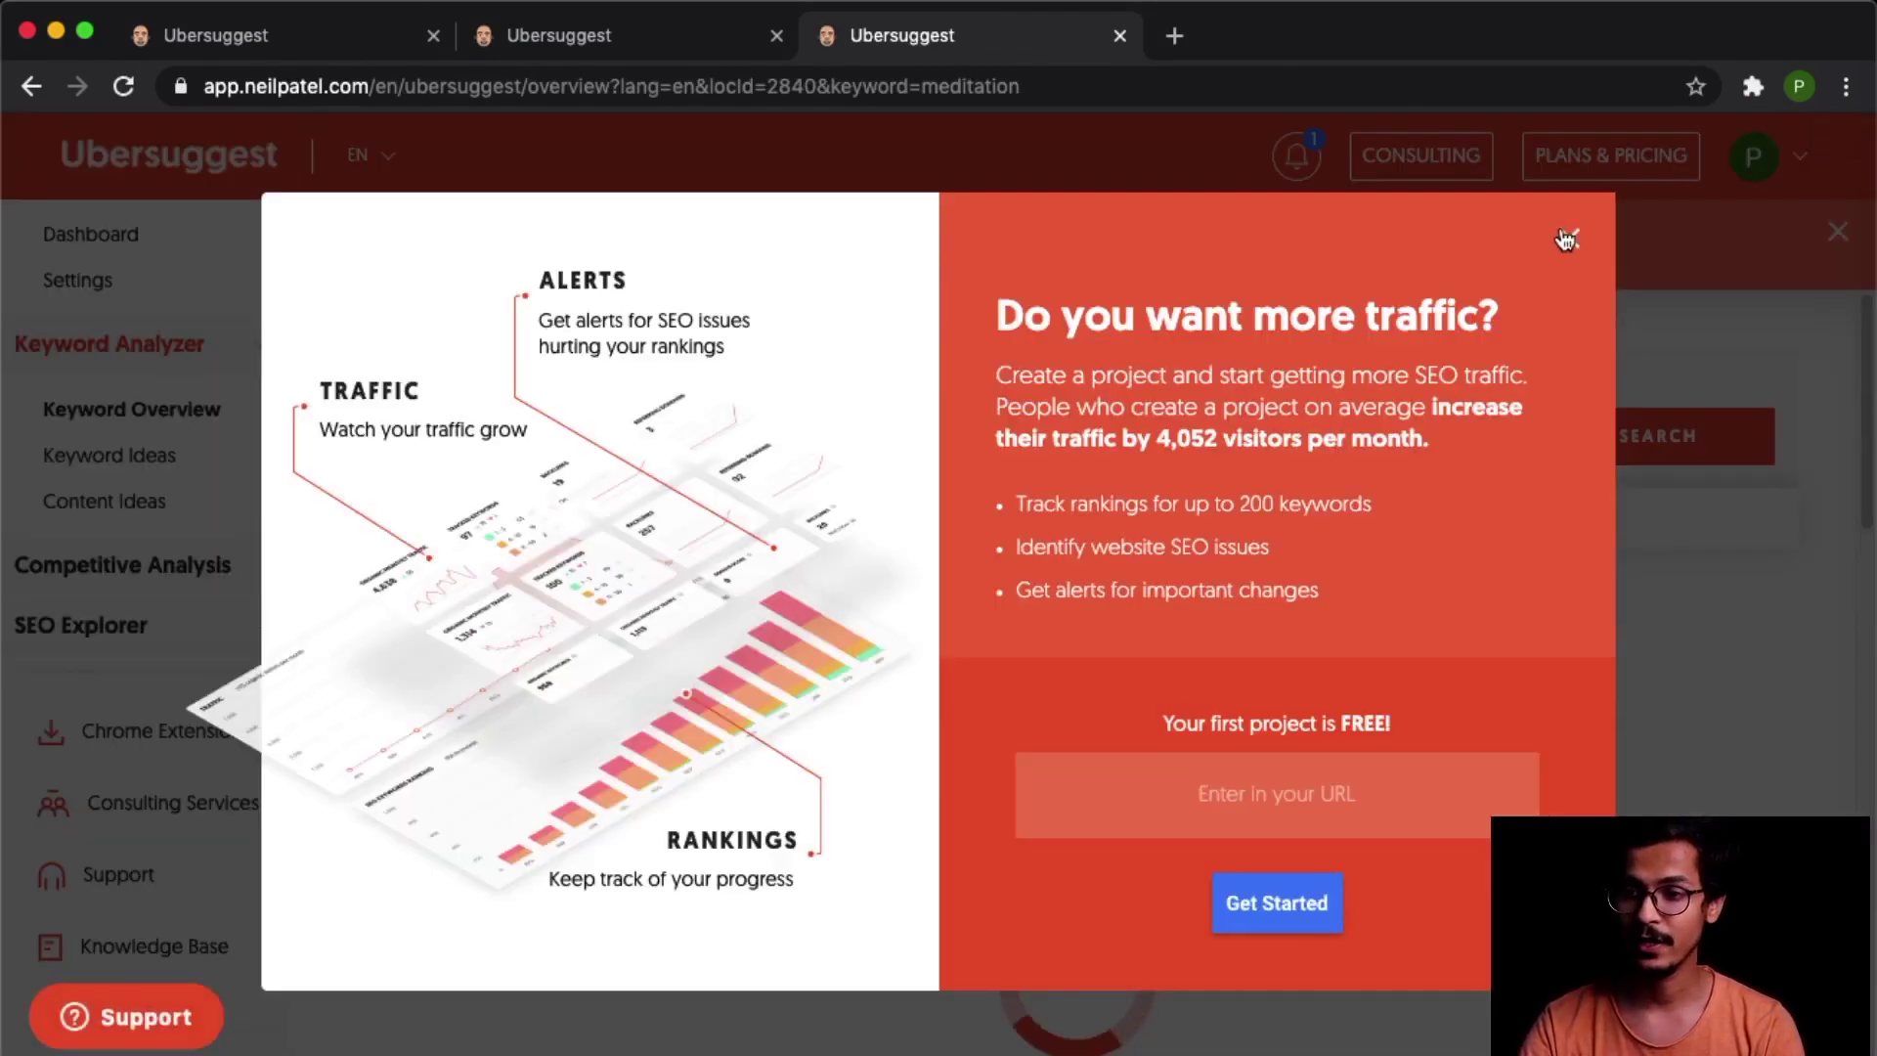
{"action": "left_click", "coordinate": [1562, 238]}
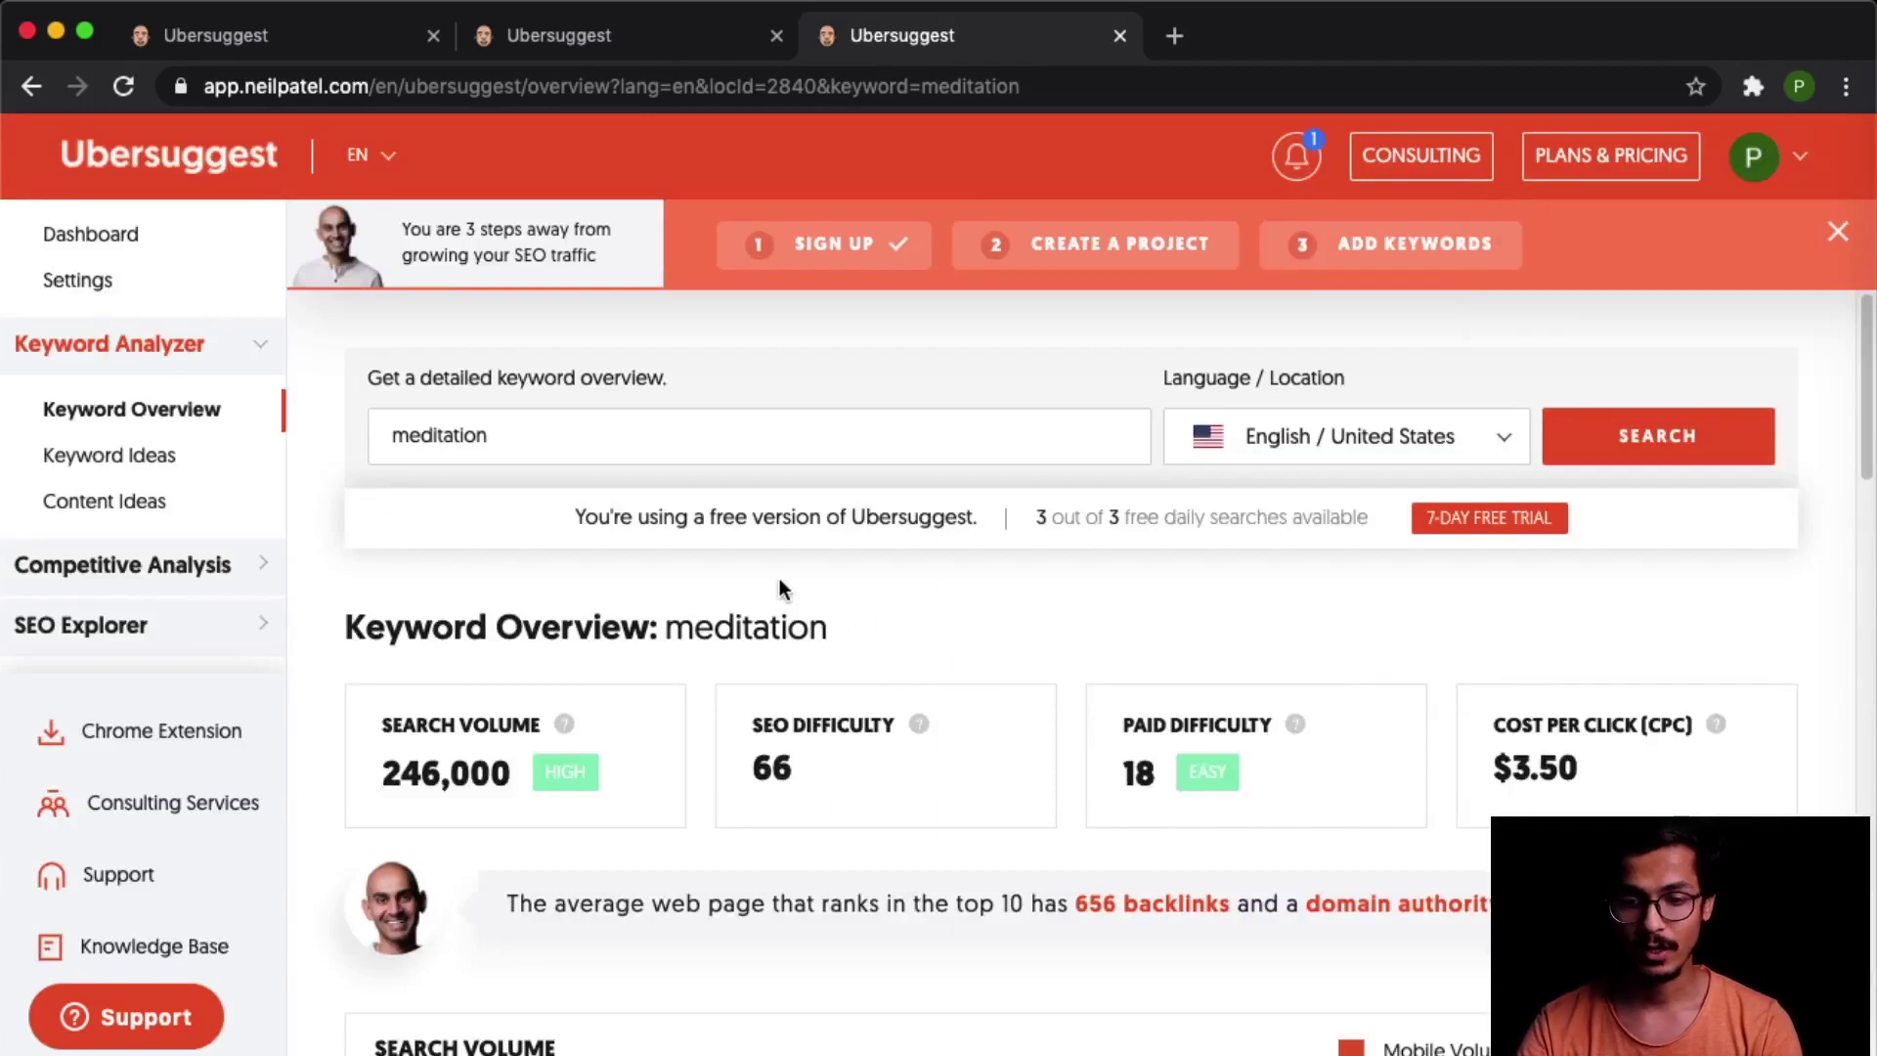
Step: Examine the search volume, SEO difficulty, paid difficulty and cost per click for "meditation", plus its keyword ideas table
{"action": "scroll", "coordinate": [778, 586], "scroll_direction": "down", "scroll_amount": 4}
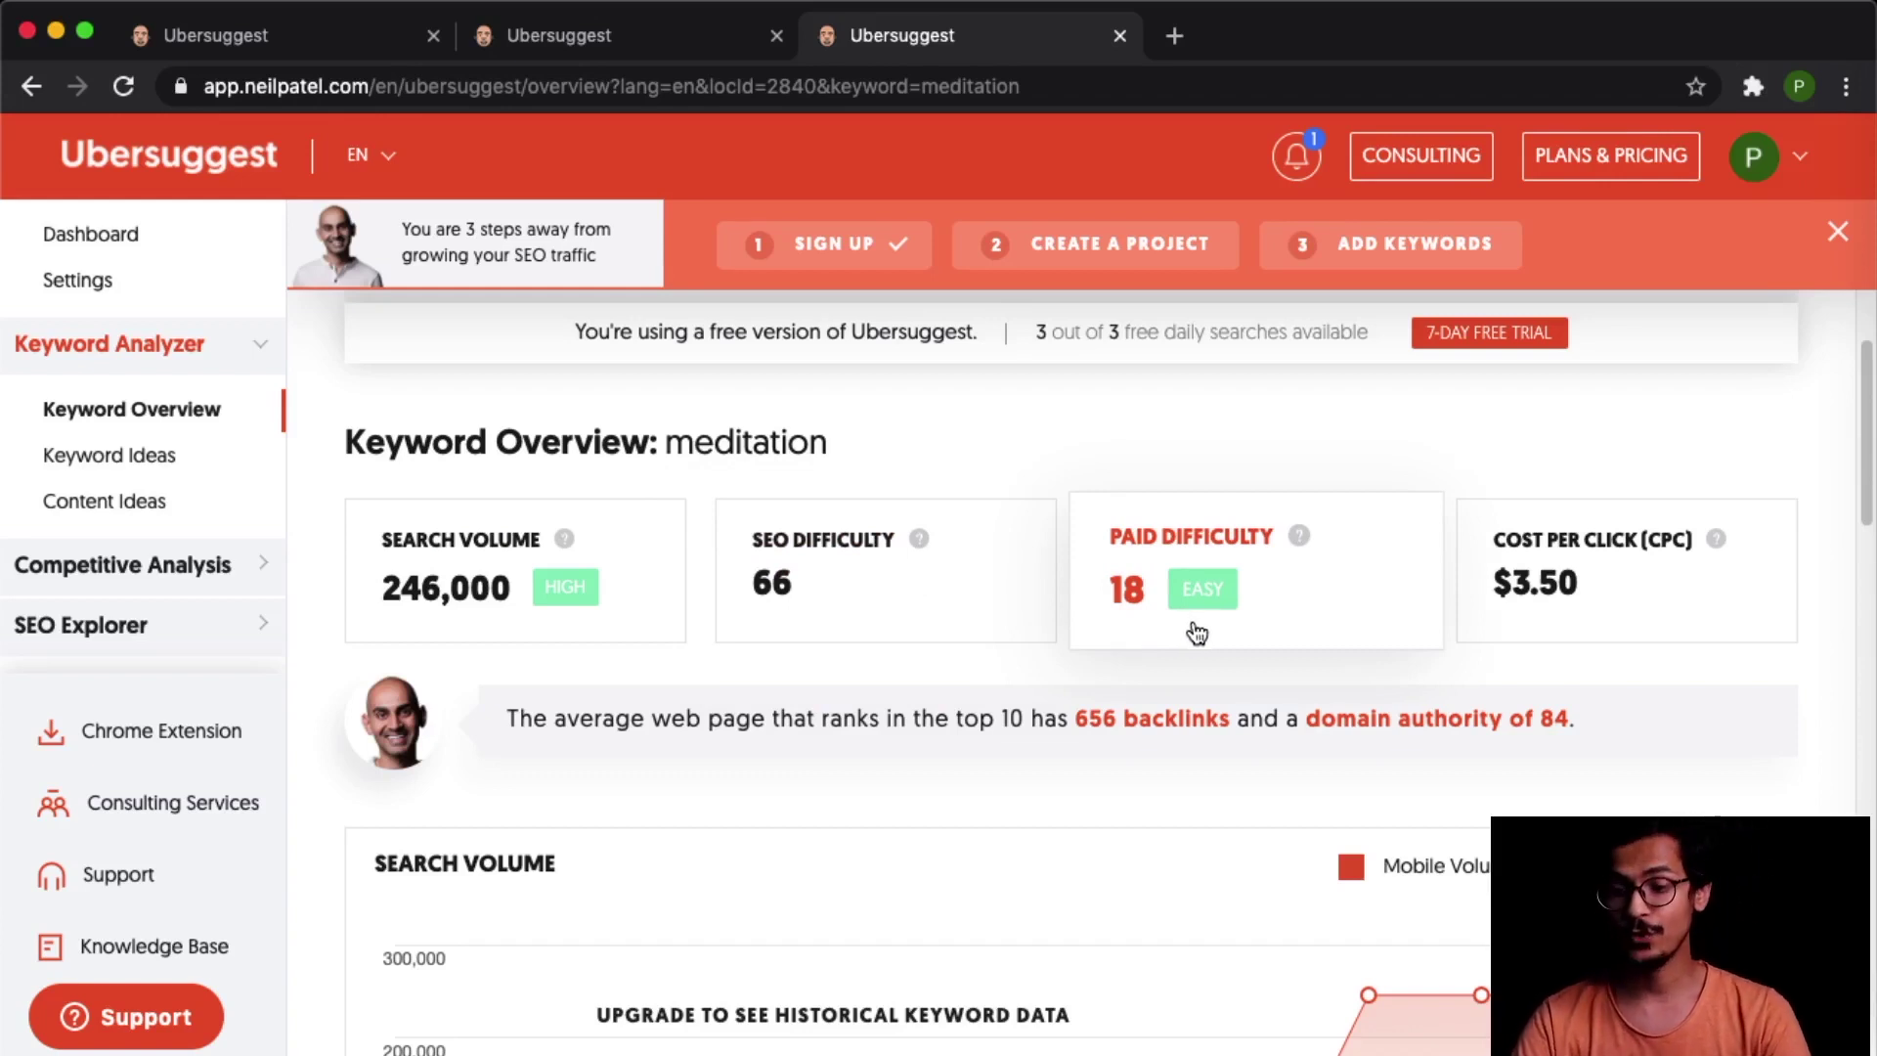
{"action": "scroll", "coordinate": [1193, 630], "scroll_direction": "down", "scroll_amount": 1}
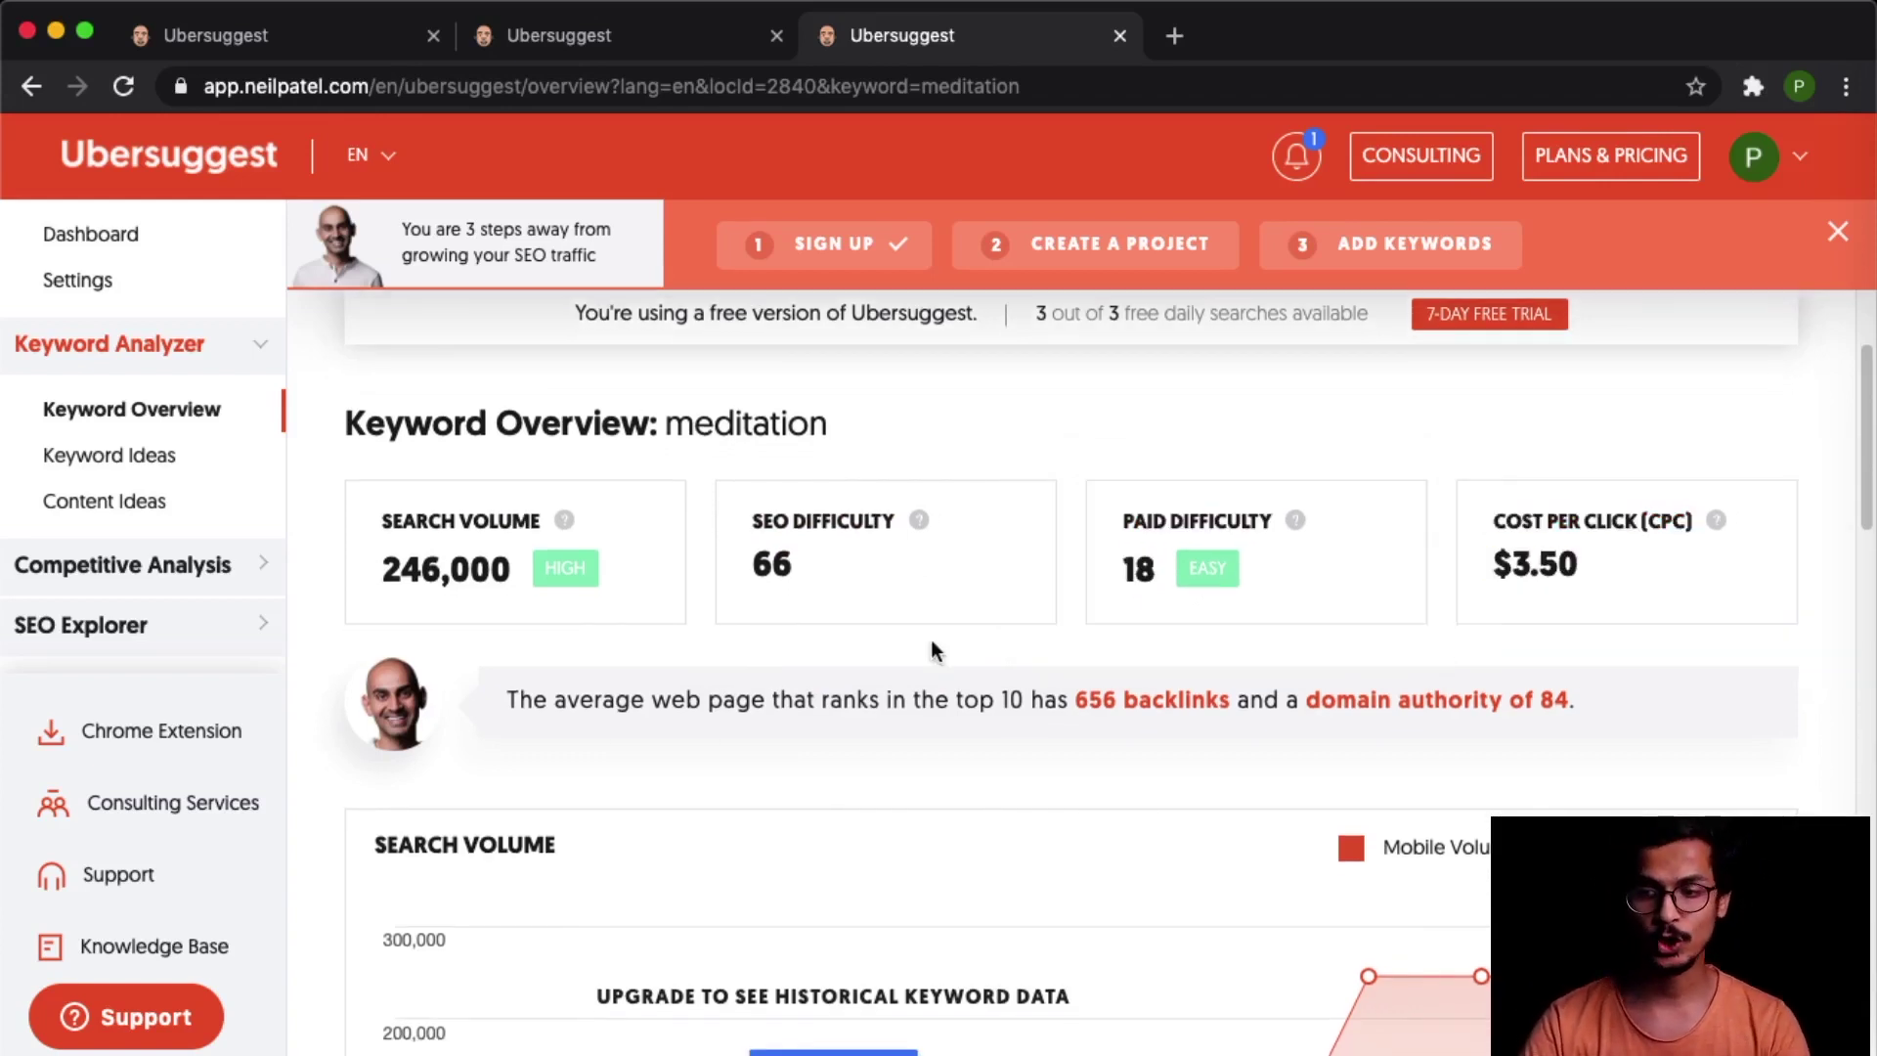
{"action": "scroll", "coordinate": [909, 648], "scroll_direction": "down", "scroll_amount": 15}
{"action": "scroll", "coordinate": [680, 729], "scroll_direction": "up", "scroll_amount": 3}
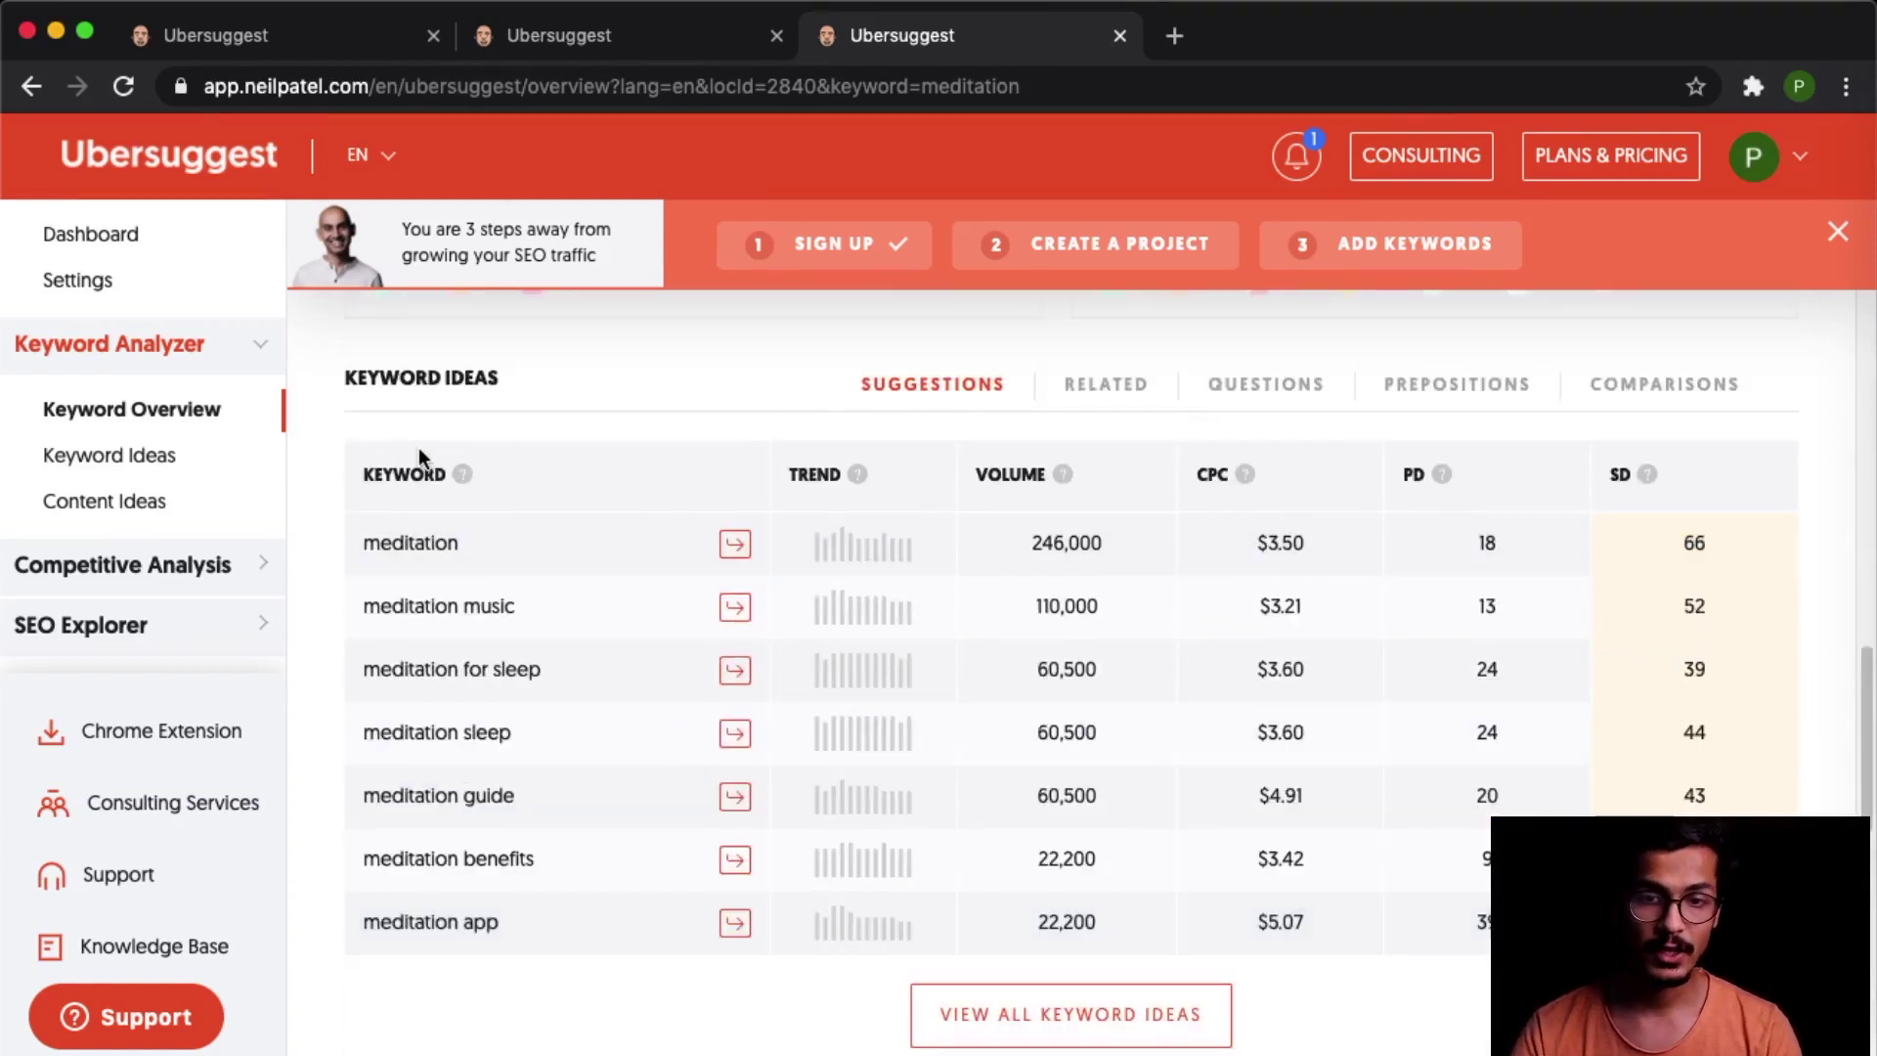
{"action": "scroll", "coordinate": [504, 508], "scroll_direction": "up", "scroll_amount": 1}
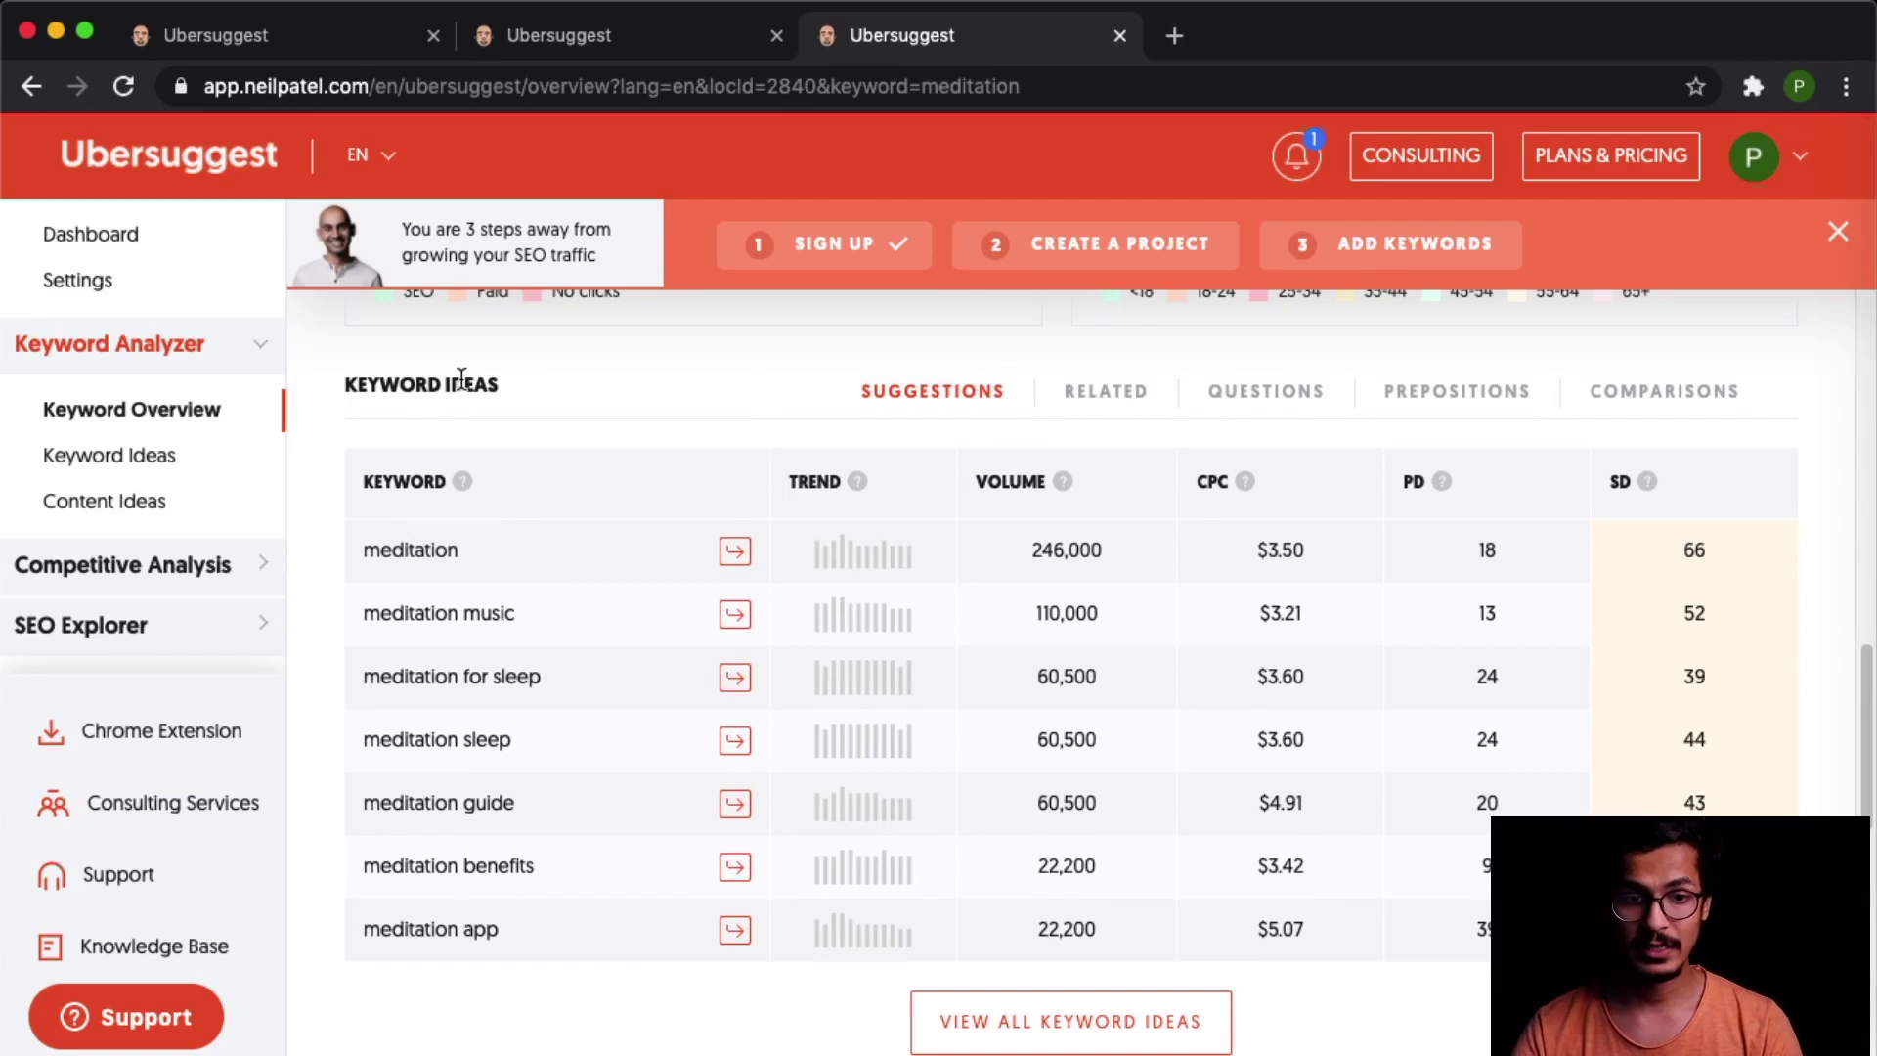
{"action": "scroll", "coordinate": [982, 764], "scroll_direction": "down", "scroll_amount": 3}
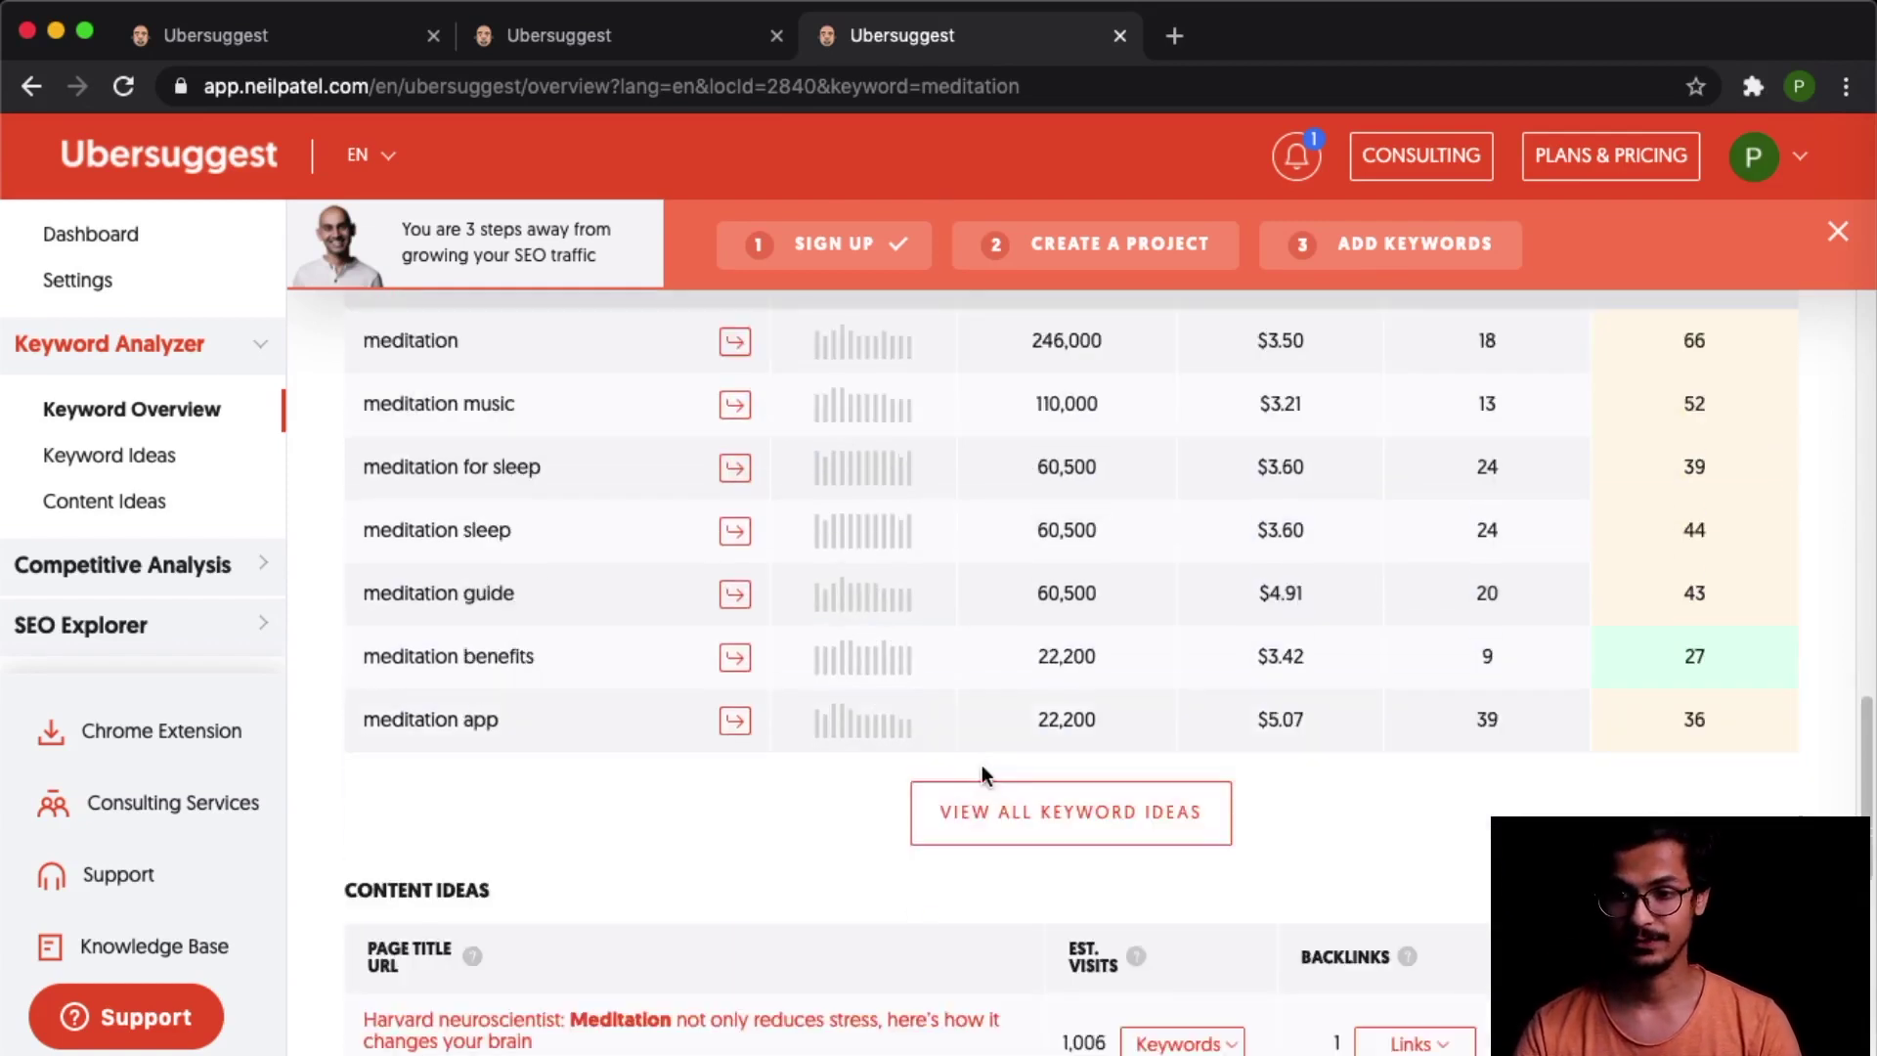
{"action": "scroll", "coordinate": [870, 724], "scroll_direction": "up", "scroll_amount": 2}
{"action": "scroll", "coordinate": [989, 864], "scroll_direction": "down", "scroll_amount": 1}
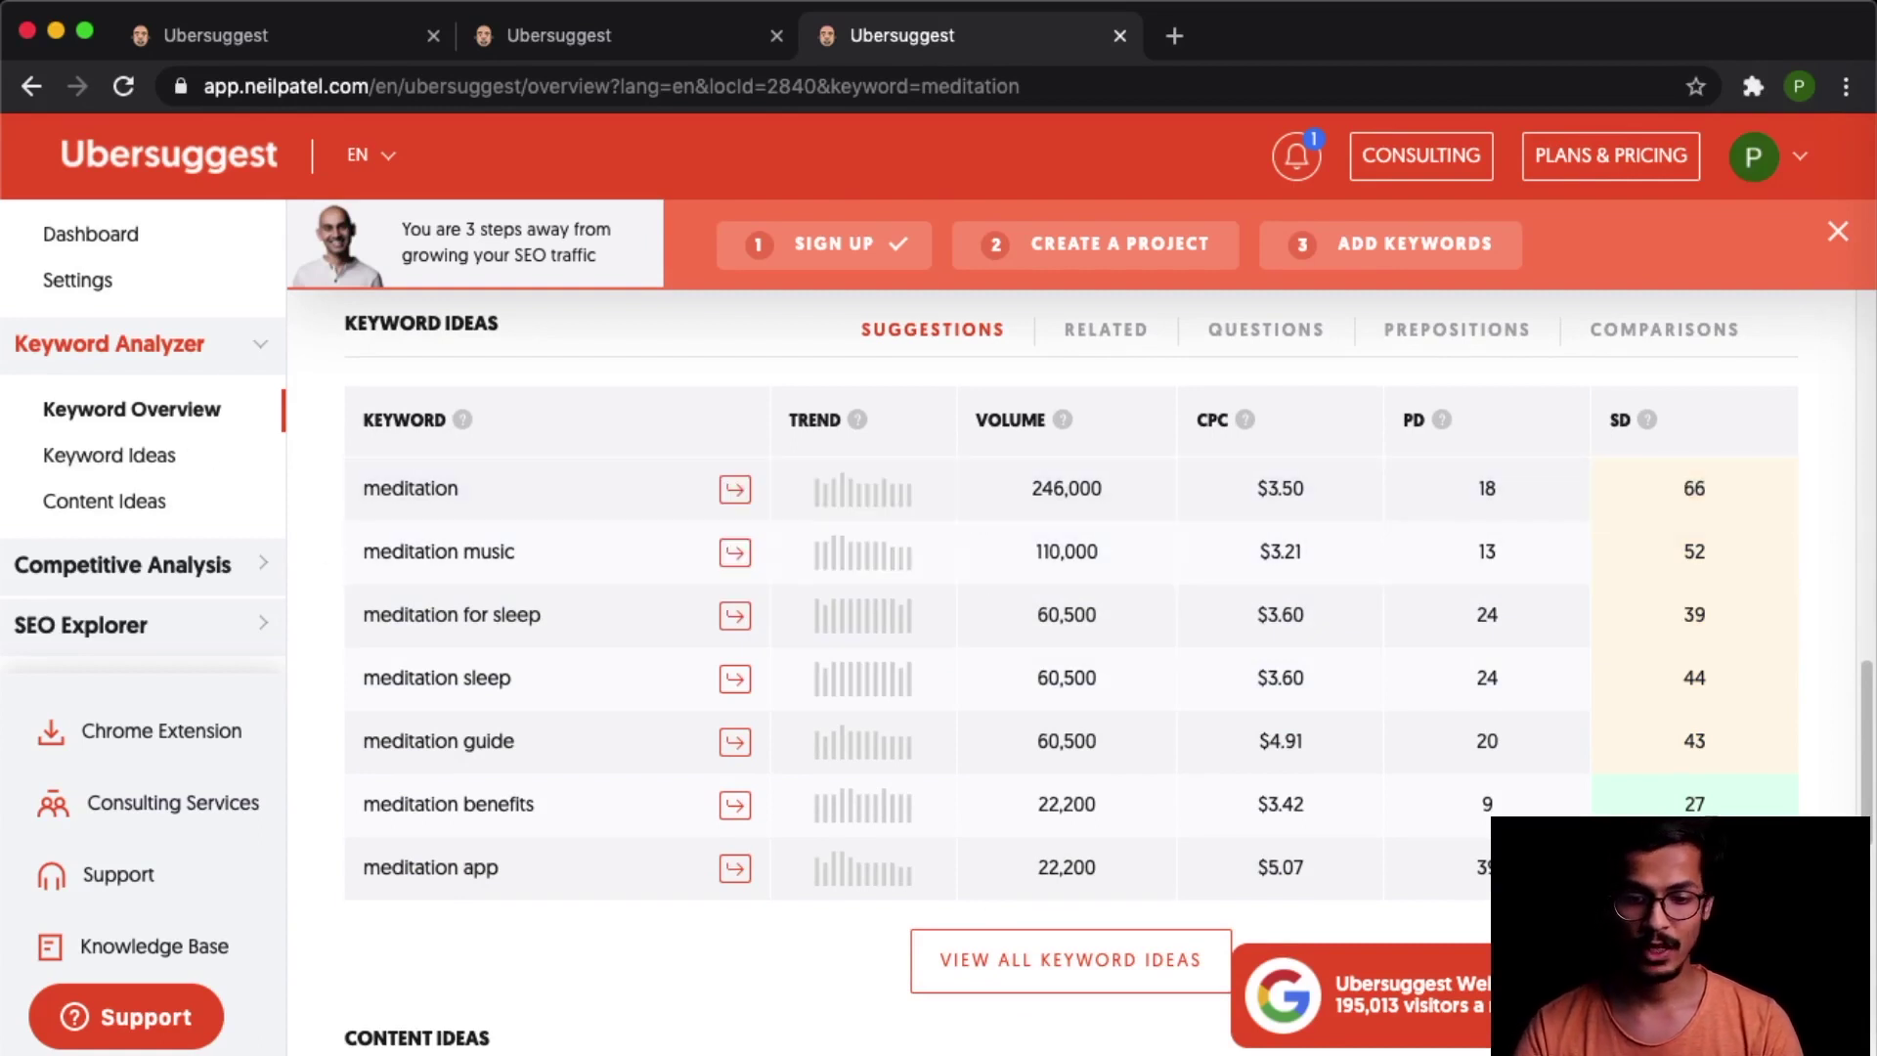
Step: Open the full list of keyword ideas for "meditation", dismiss the onboarding steps banner and reduce the page zoom to 90%
{"action": "left_click", "coordinate": [1093, 970]}
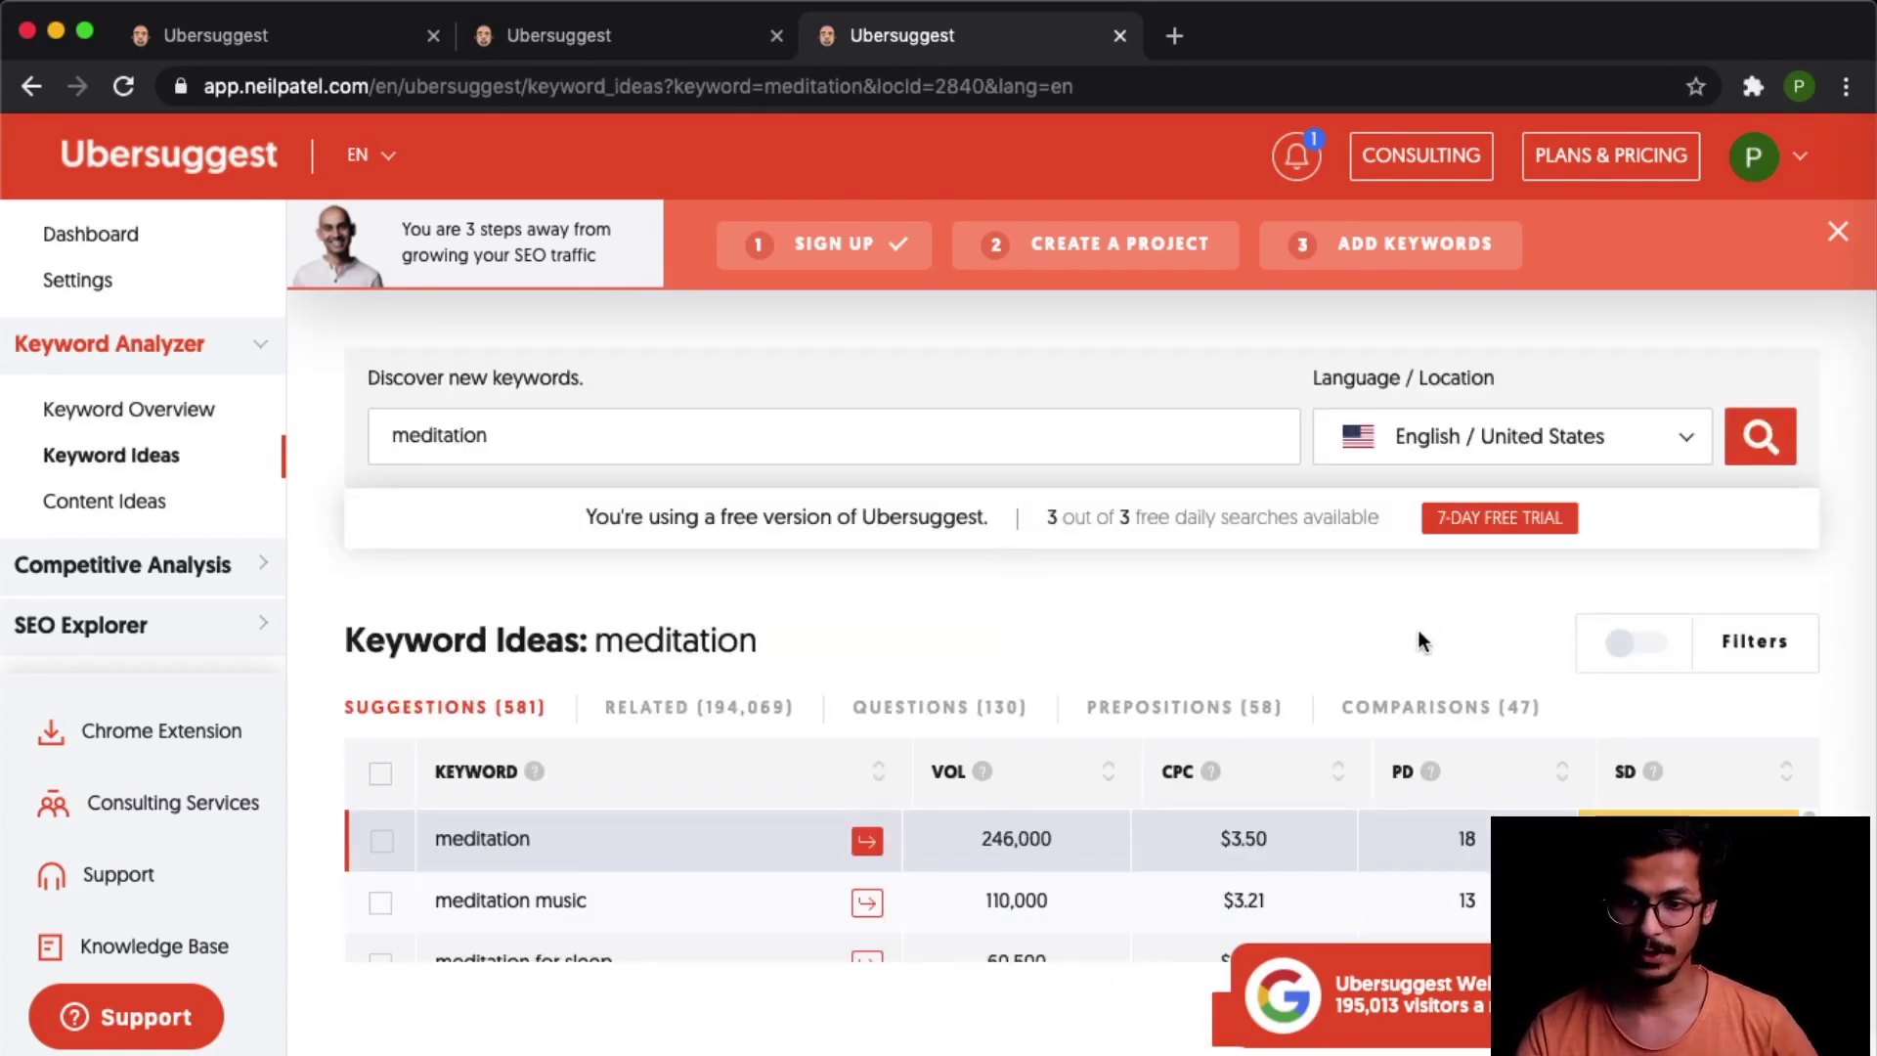
{"action": "scroll", "coordinate": [1393, 934], "scroll_direction": "down", "scroll_amount": 1}
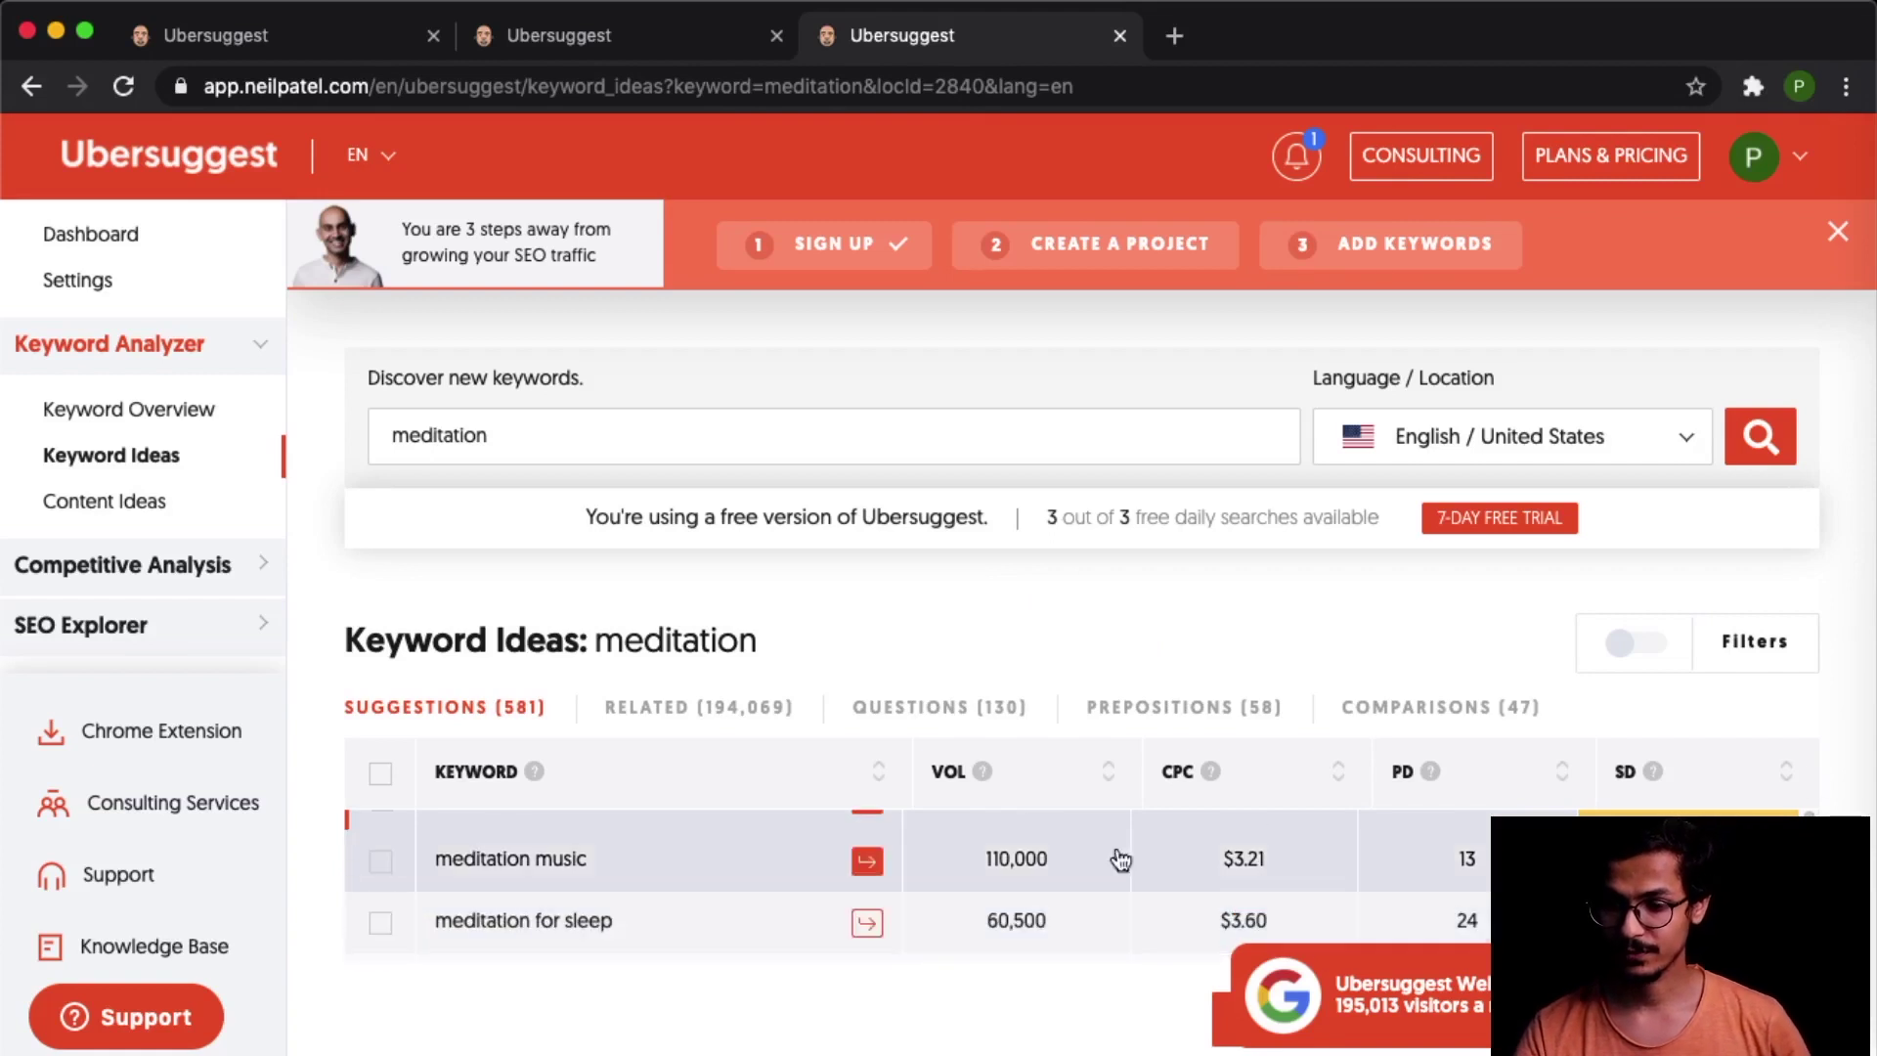
{"action": "left_click", "coordinate": [1845, 232]}
{"action": "scroll", "coordinate": [1102, 818], "scroll_direction": "down", "scroll_amount": 2}
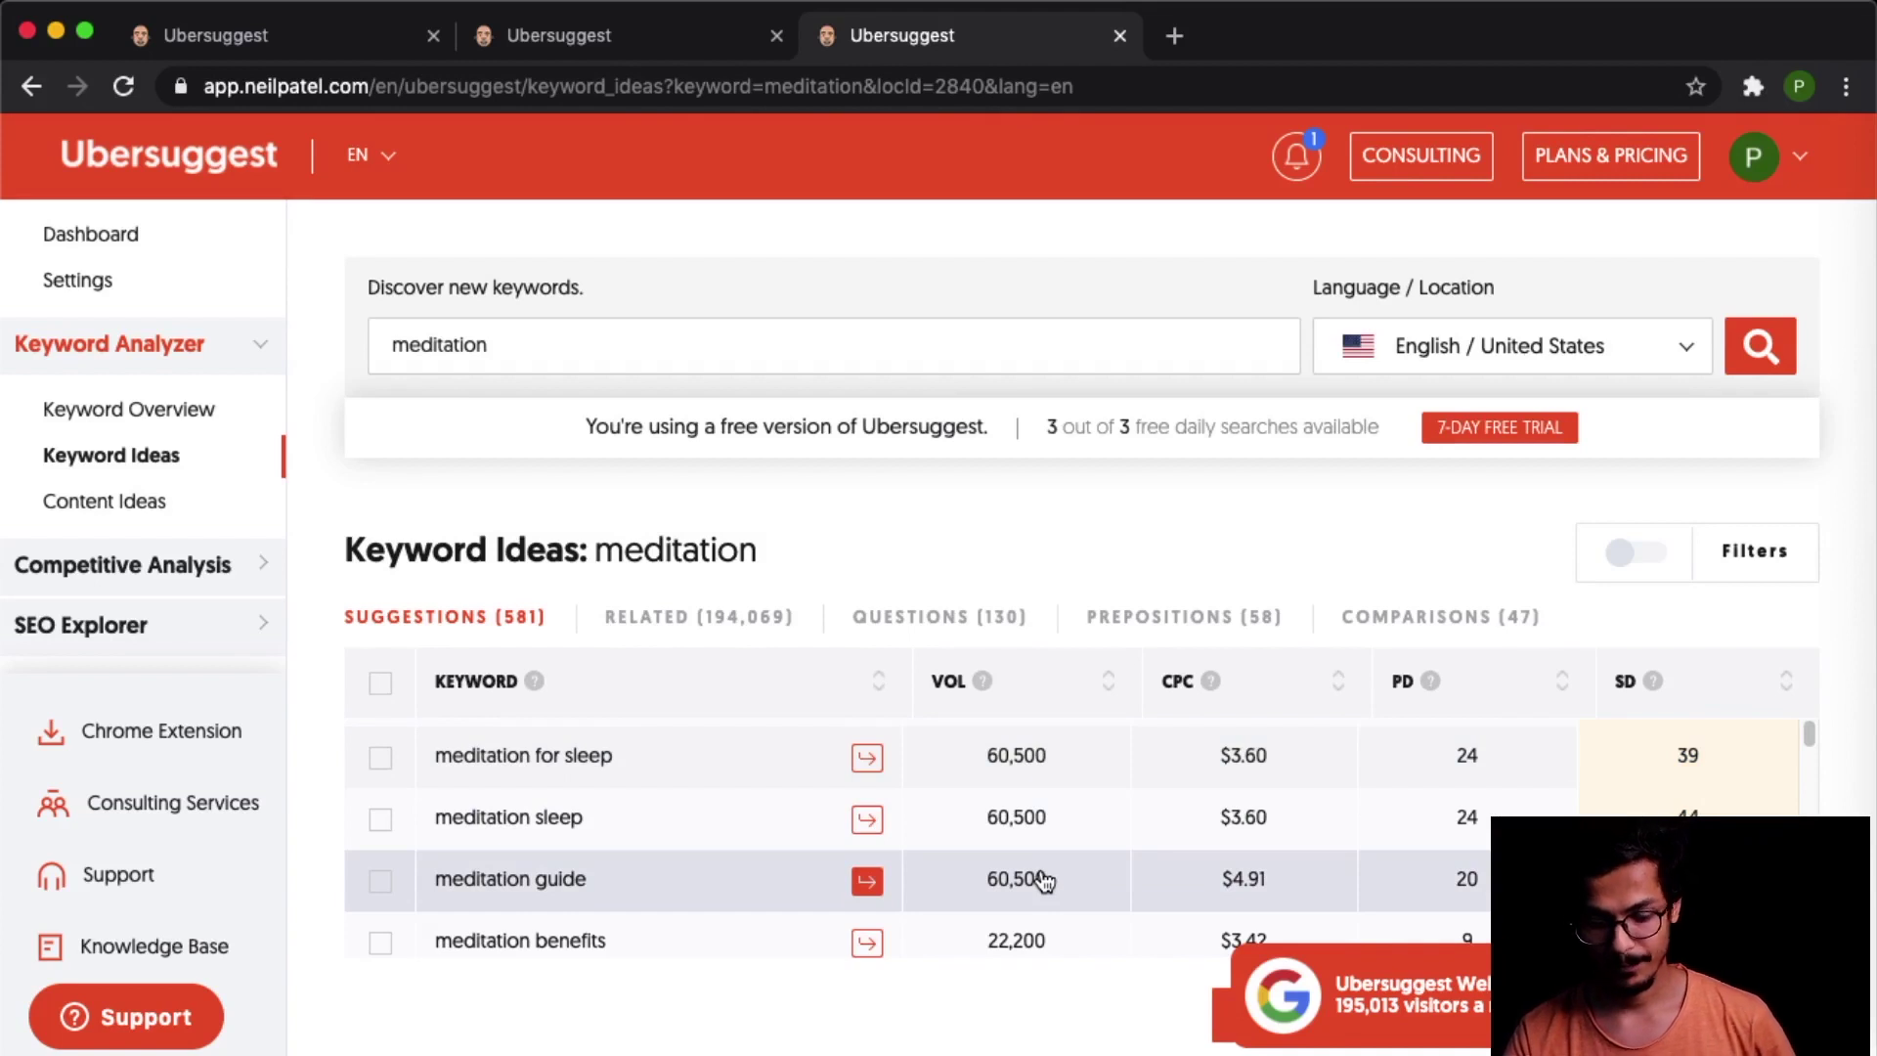
{"action": "key", "text": "super+minus"}
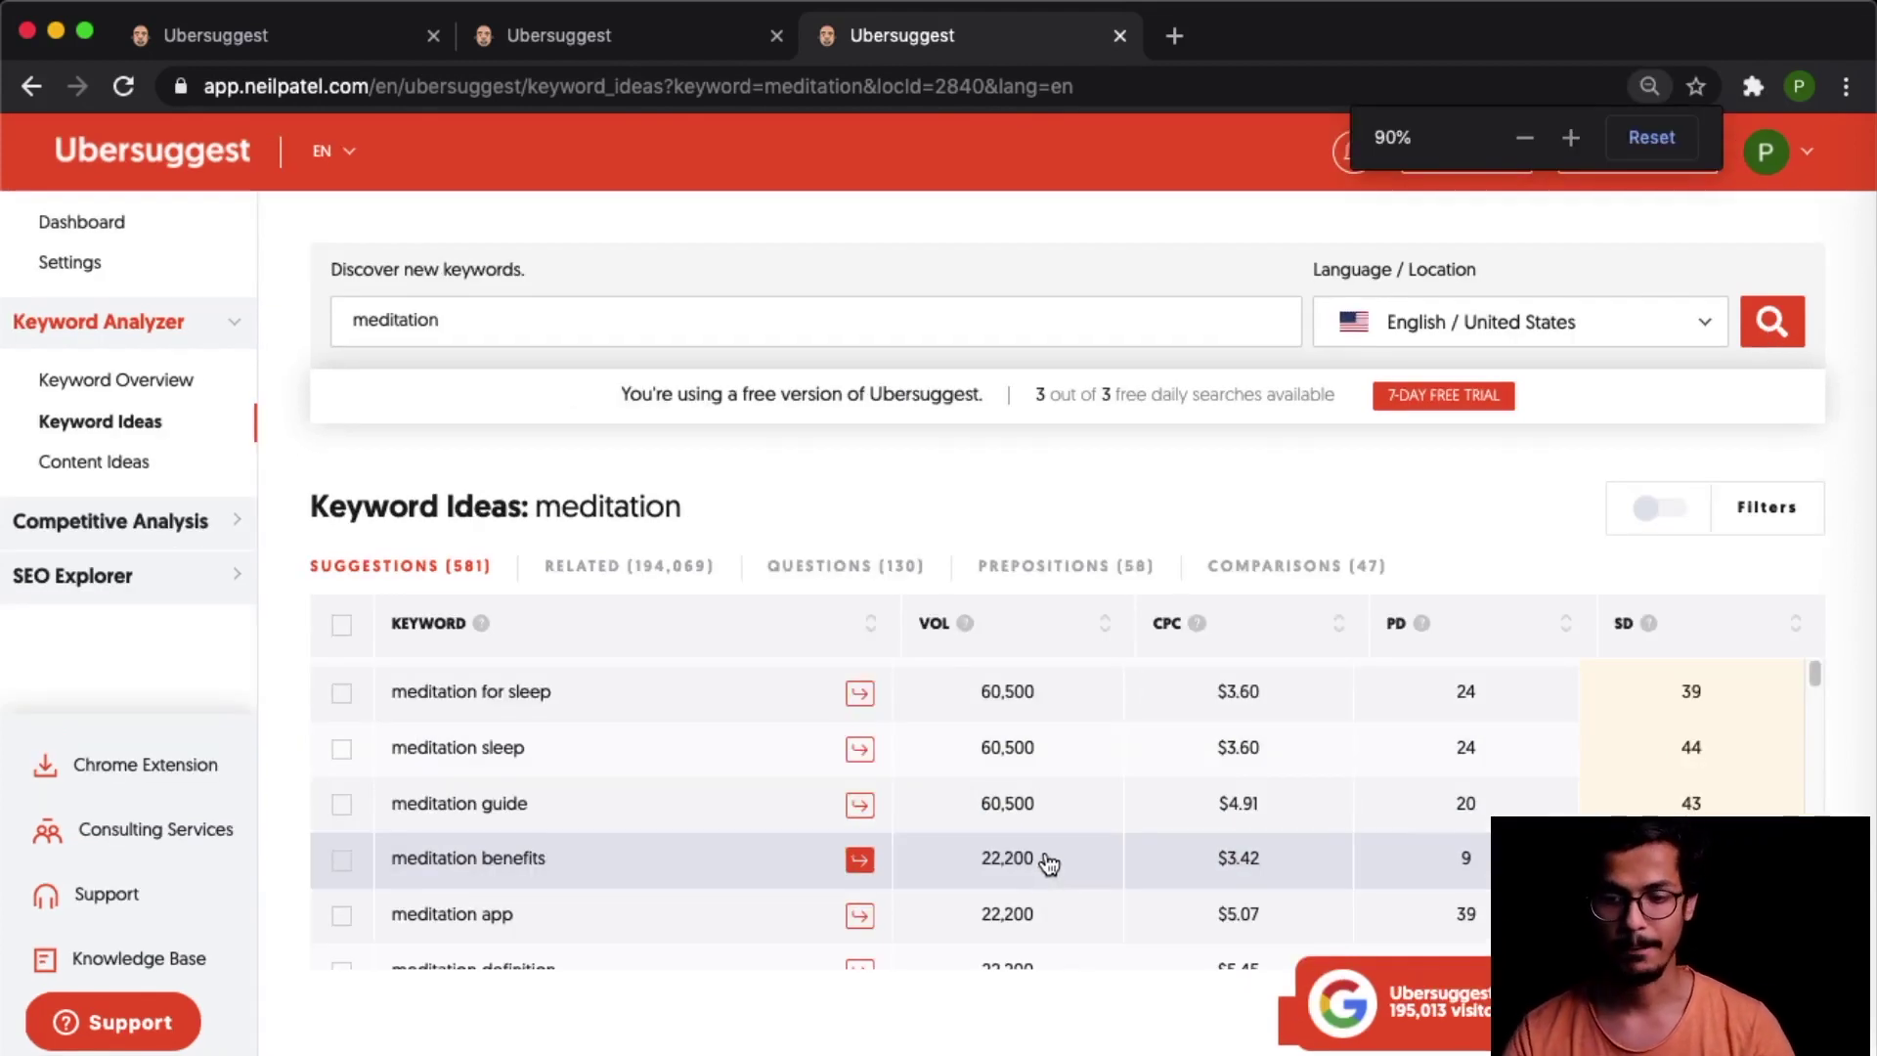
{"action": "scroll", "coordinate": [749, 782], "scroll_direction": "up", "scroll_amount": 2}
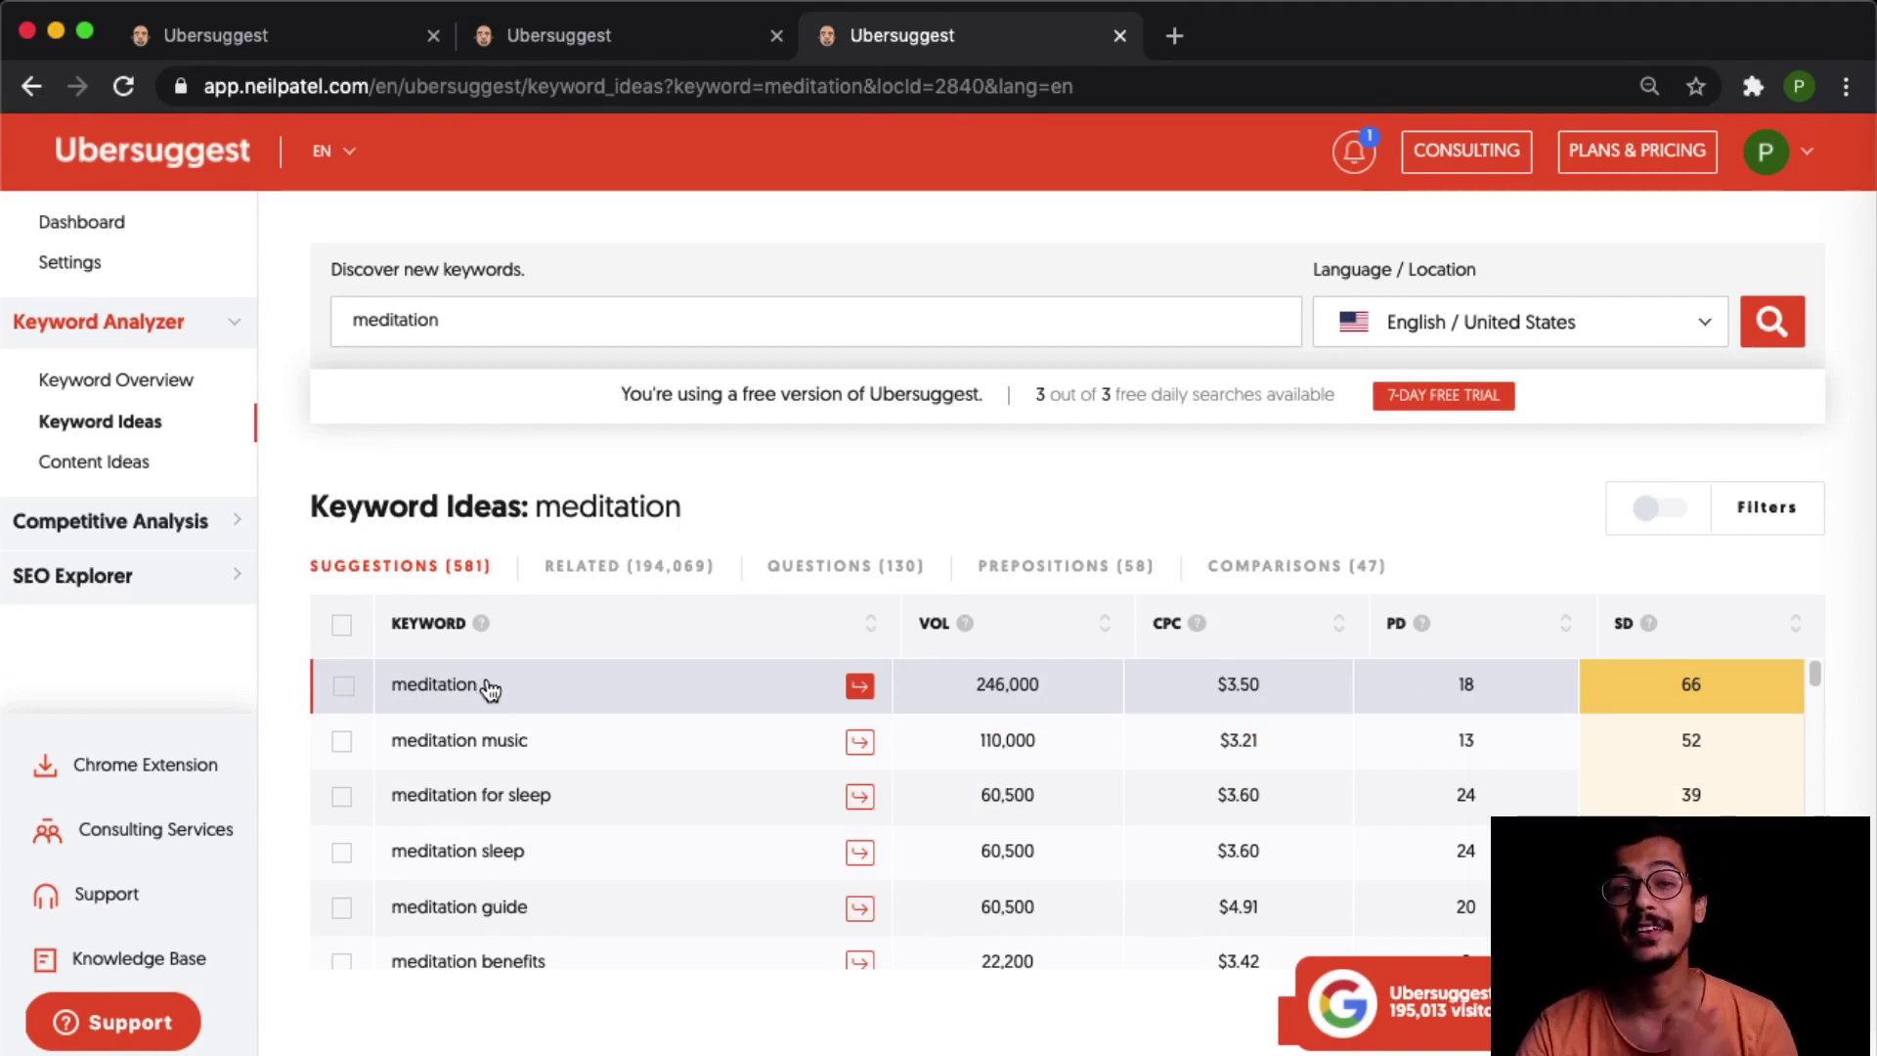
Step: Review volume and SEO difficulty for the suggested "meditation" keywords and for the question-based ones
{"action": "mouse_move", "coordinate": [1647, 636]}
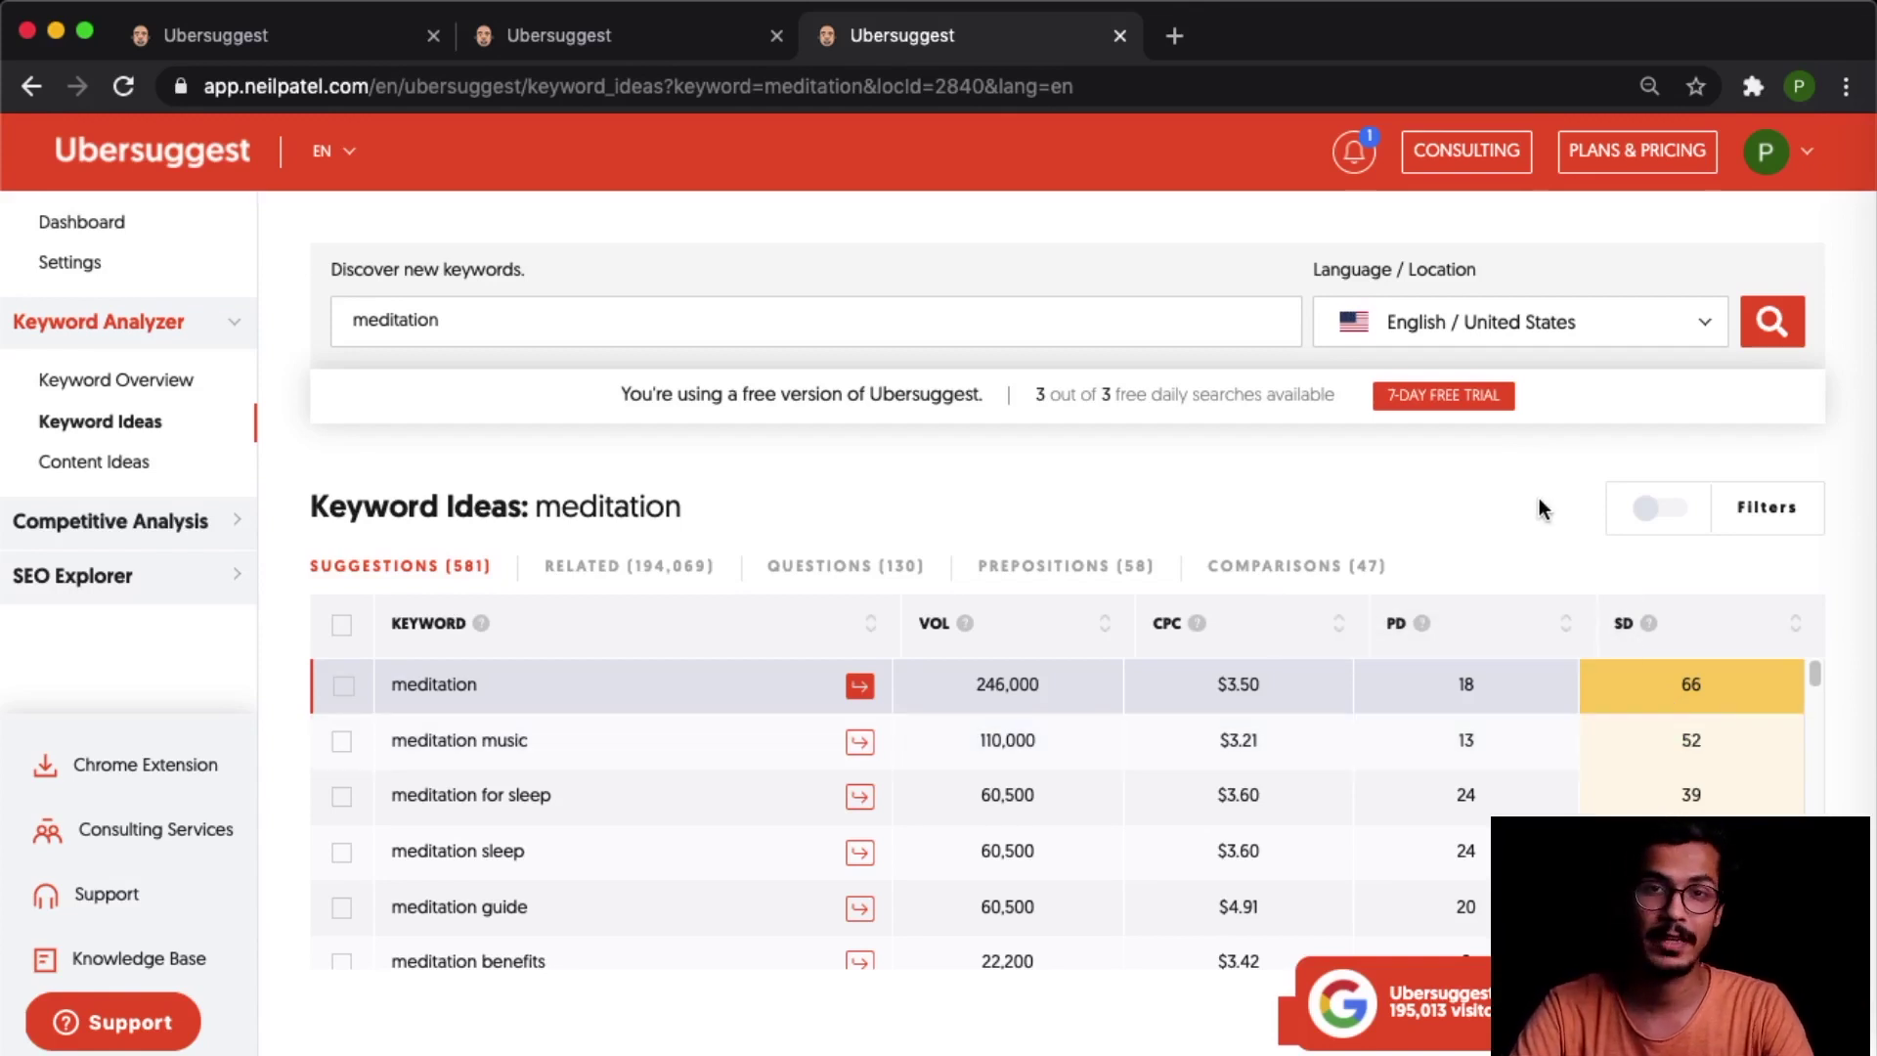
{"action": "scroll", "coordinate": [838, 802], "scroll_direction": "down", "scroll_amount": 5}
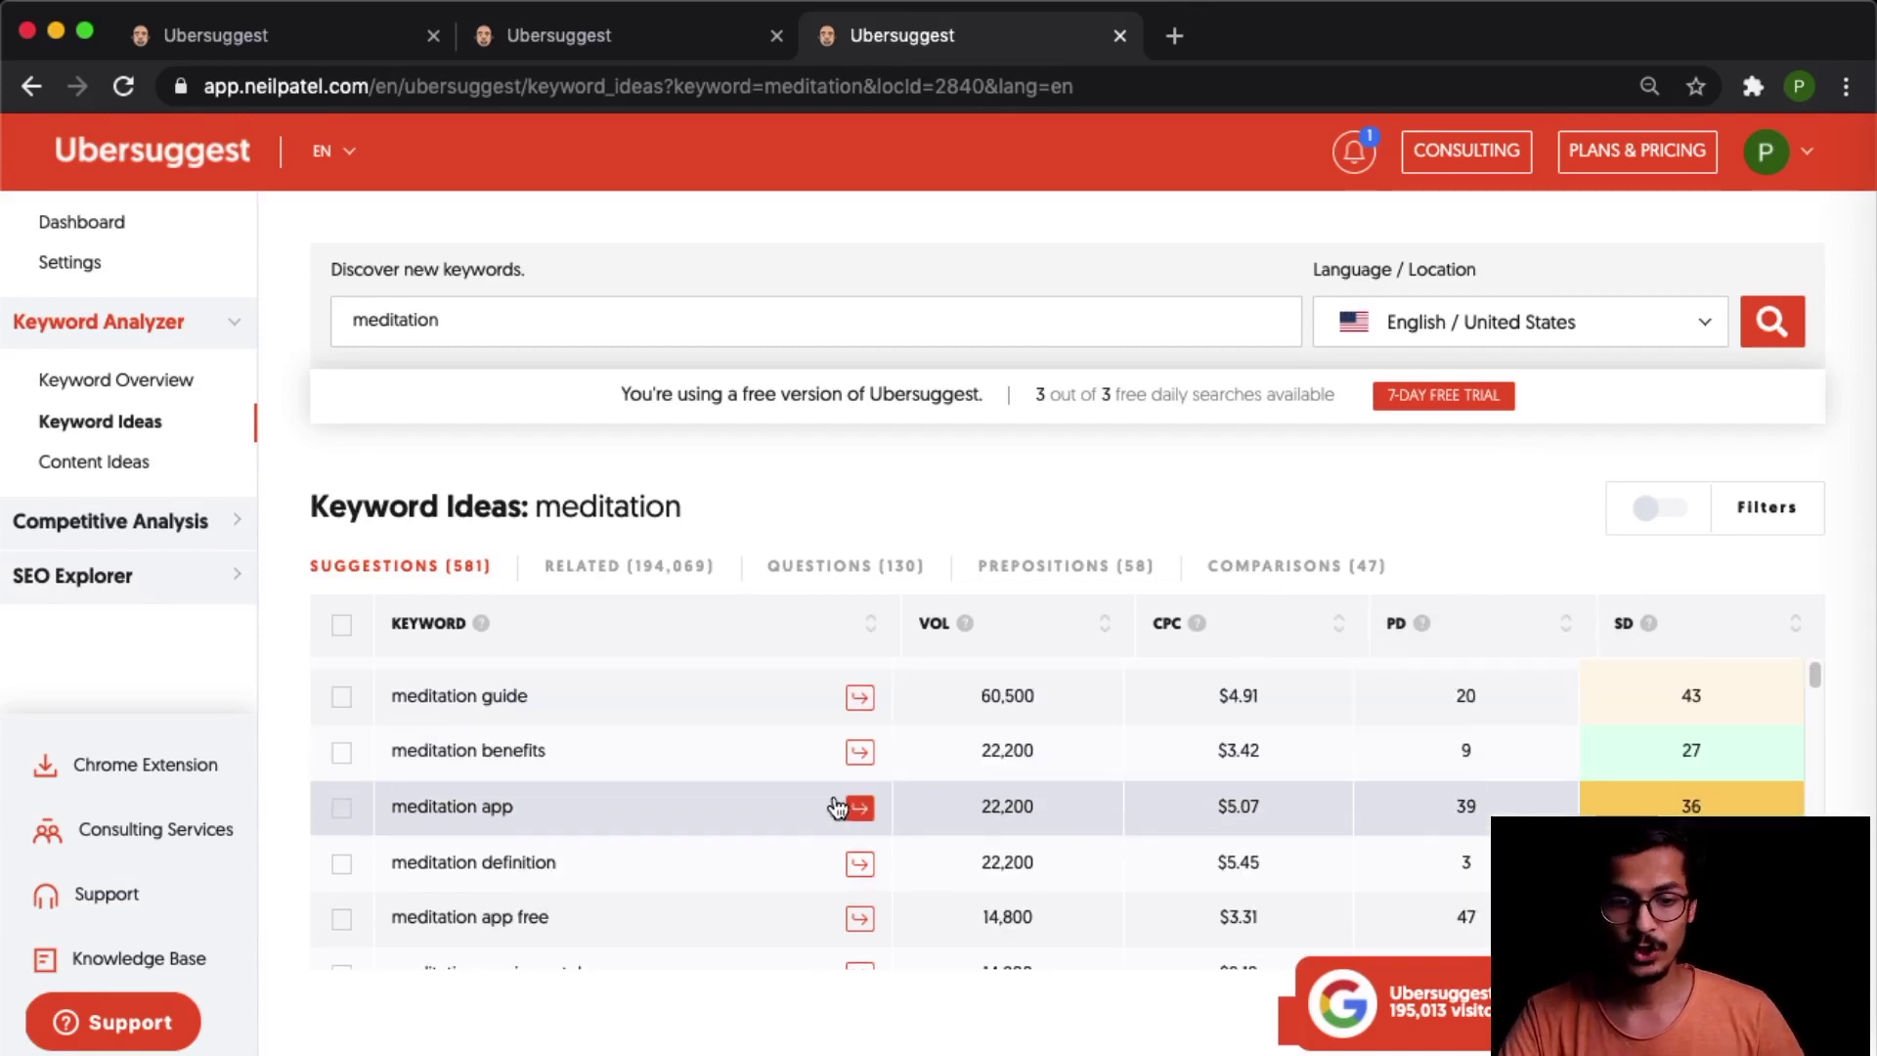
{"action": "scroll", "coordinate": [831, 794], "scroll_direction": "down", "scroll_amount": 4}
{"action": "scroll", "coordinate": [796, 792], "scroll_direction": "up", "scroll_amount": 8}
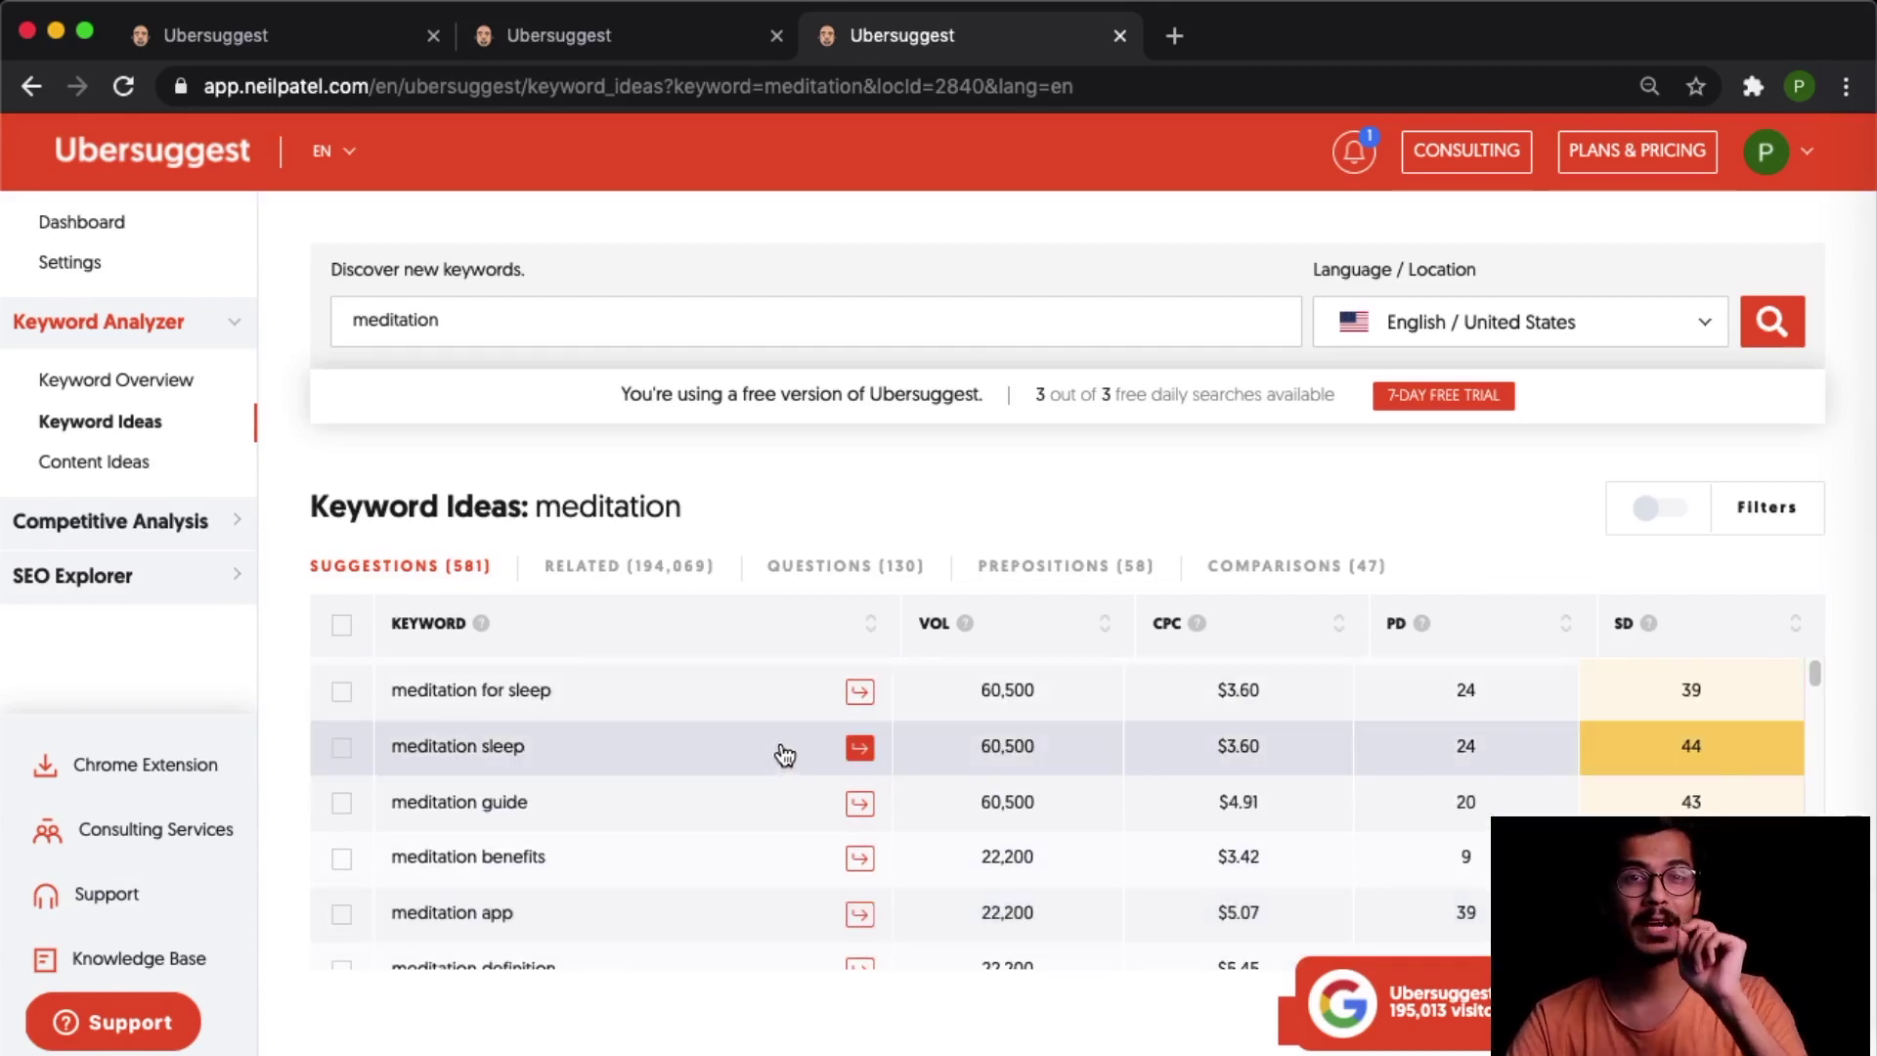
{"action": "left_click", "coordinate": [868, 572]}
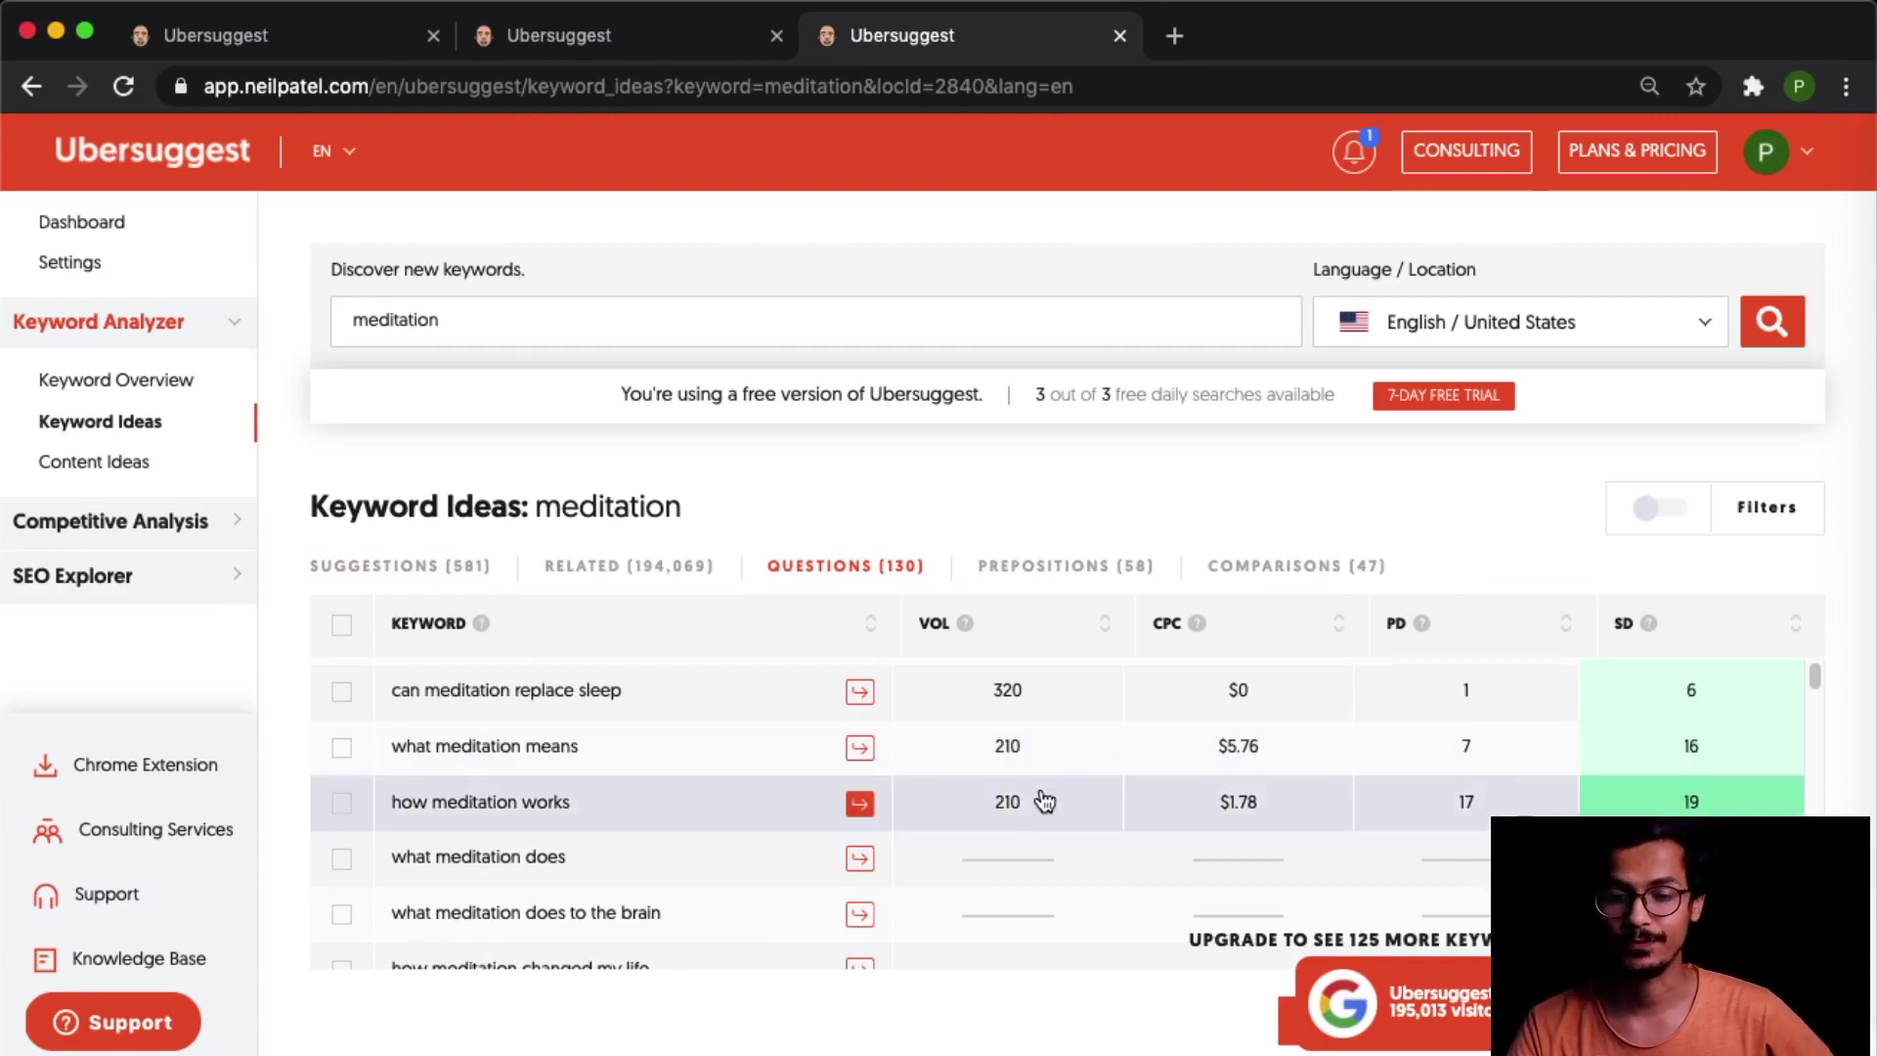
{"action": "scroll", "coordinate": [1042, 797], "scroll_direction": "up", "scroll_amount": 2}
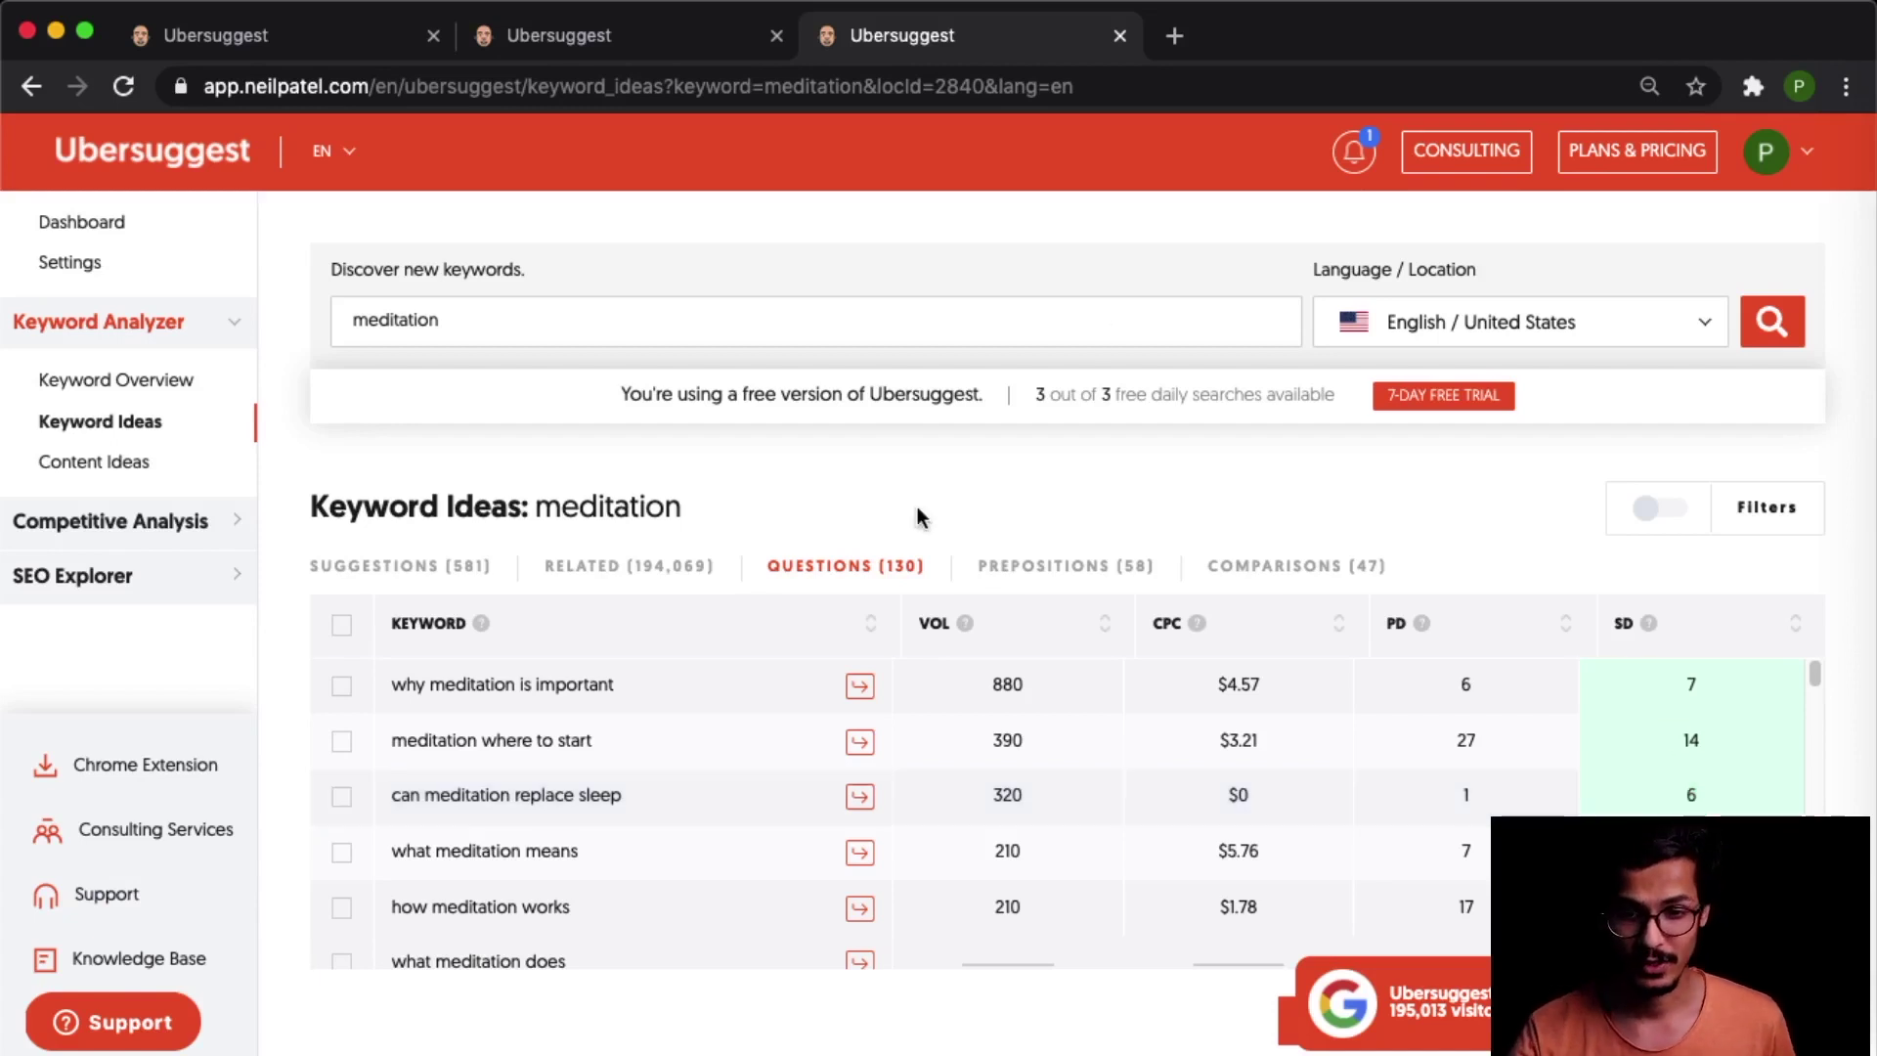
Step: Look through the related, preposition and comparison keyword ideas for "meditation"
{"action": "left_click", "coordinate": [683, 569]}
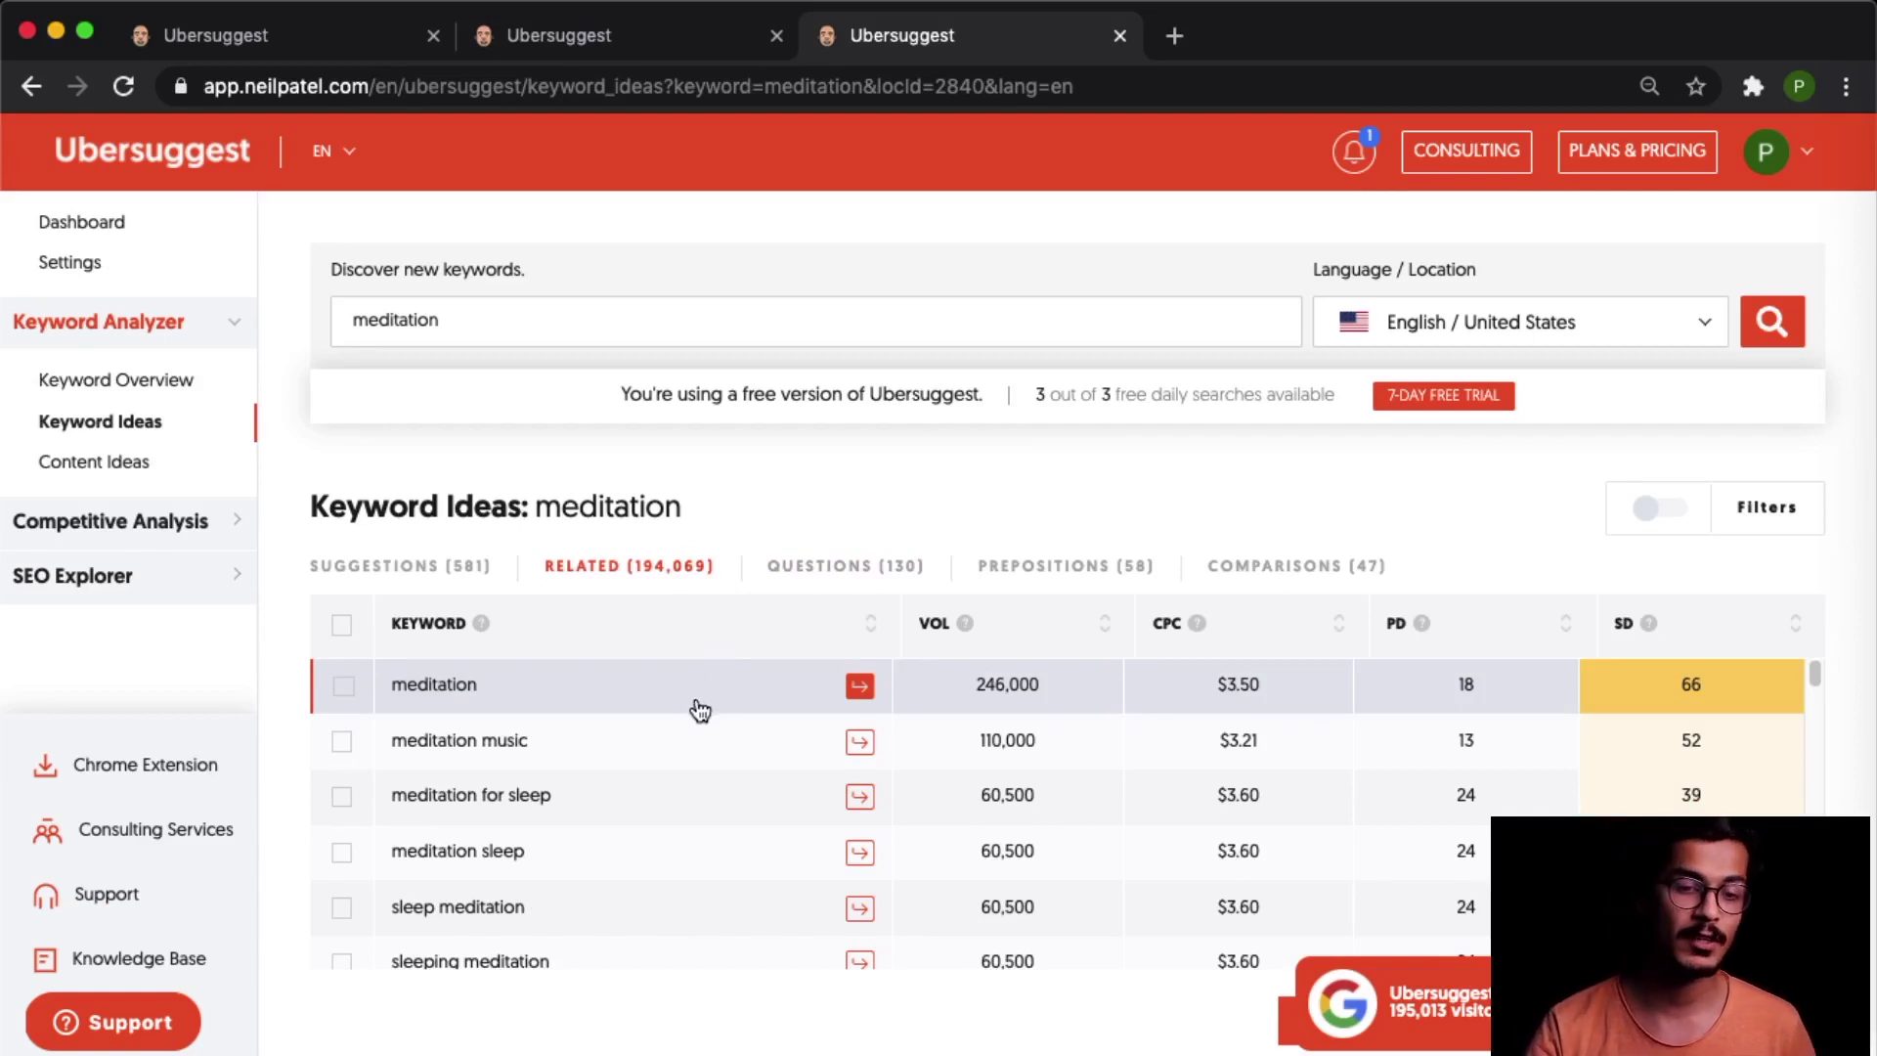
{"action": "left_click", "coordinate": [1030, 575]}
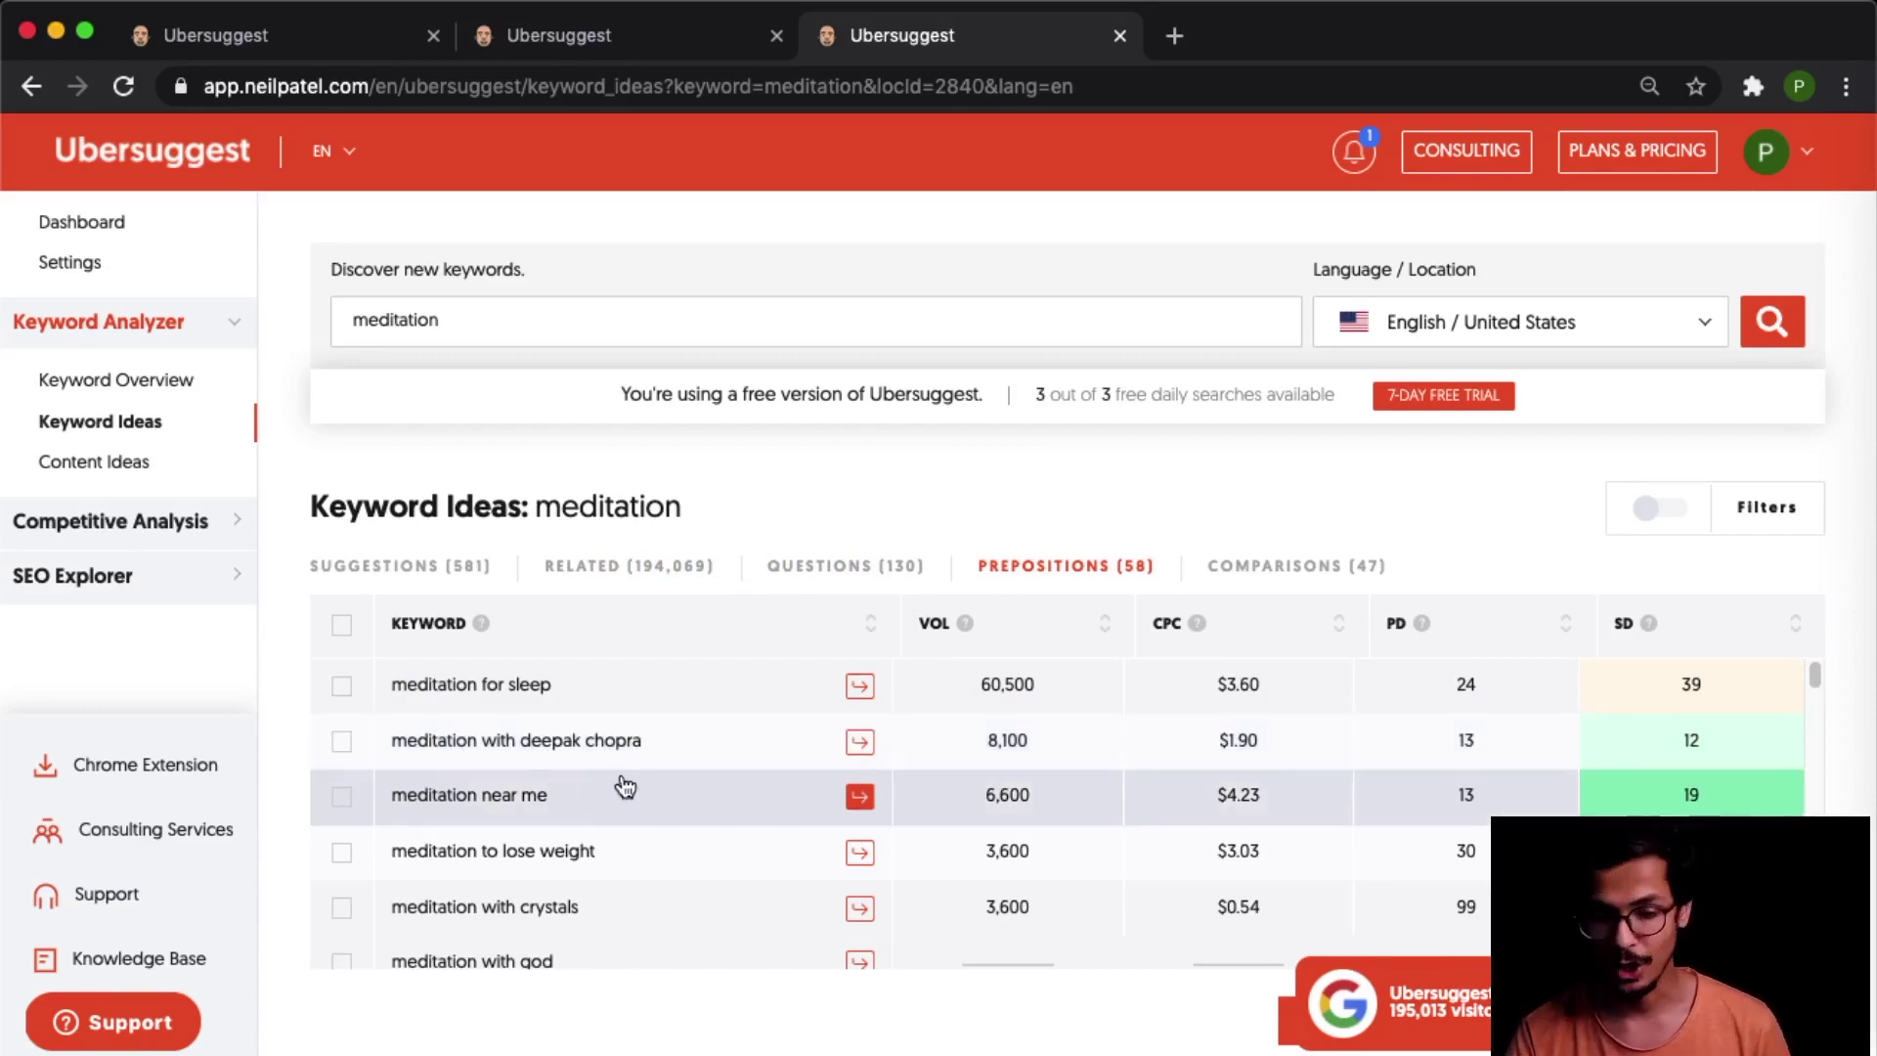
{"action": "left_click", "coordinate": [1241, 573]}
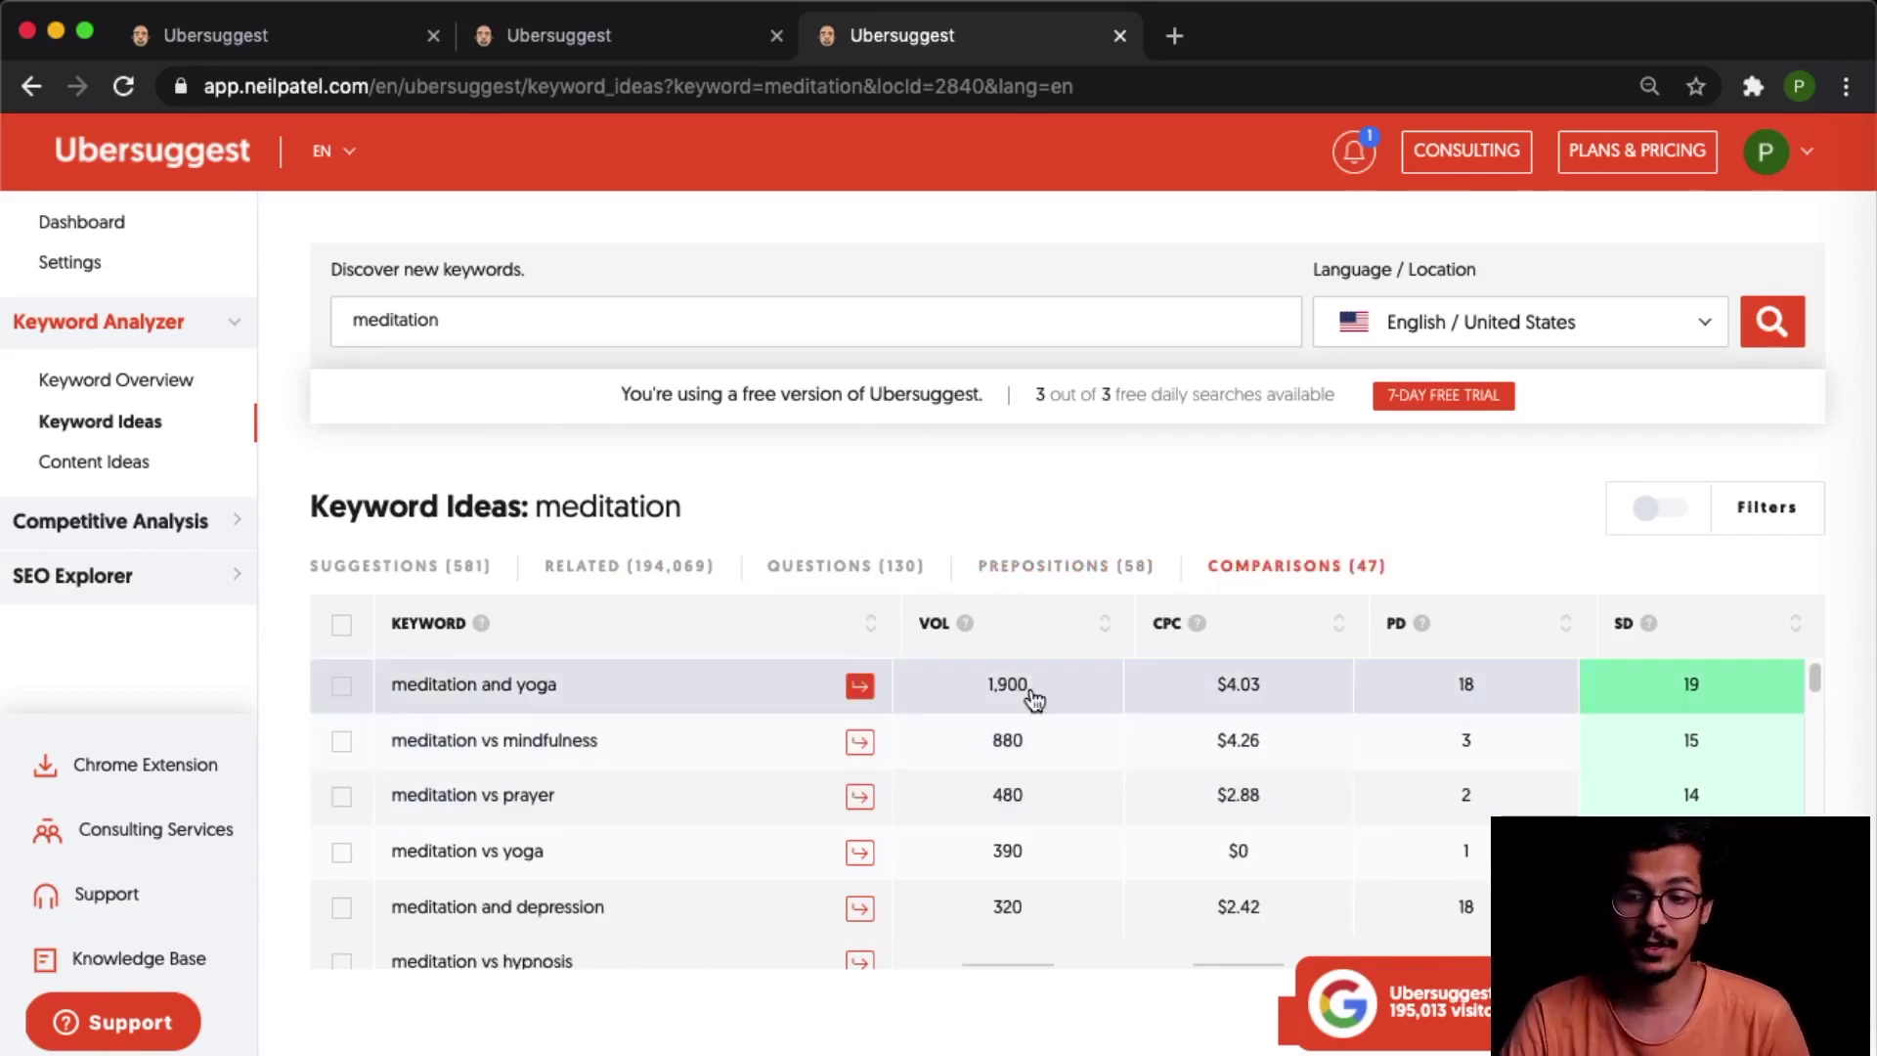
{"action": "scroll", "coordinate": [821, 752], "scroll_direction": "down", "scroll_amount": 3}
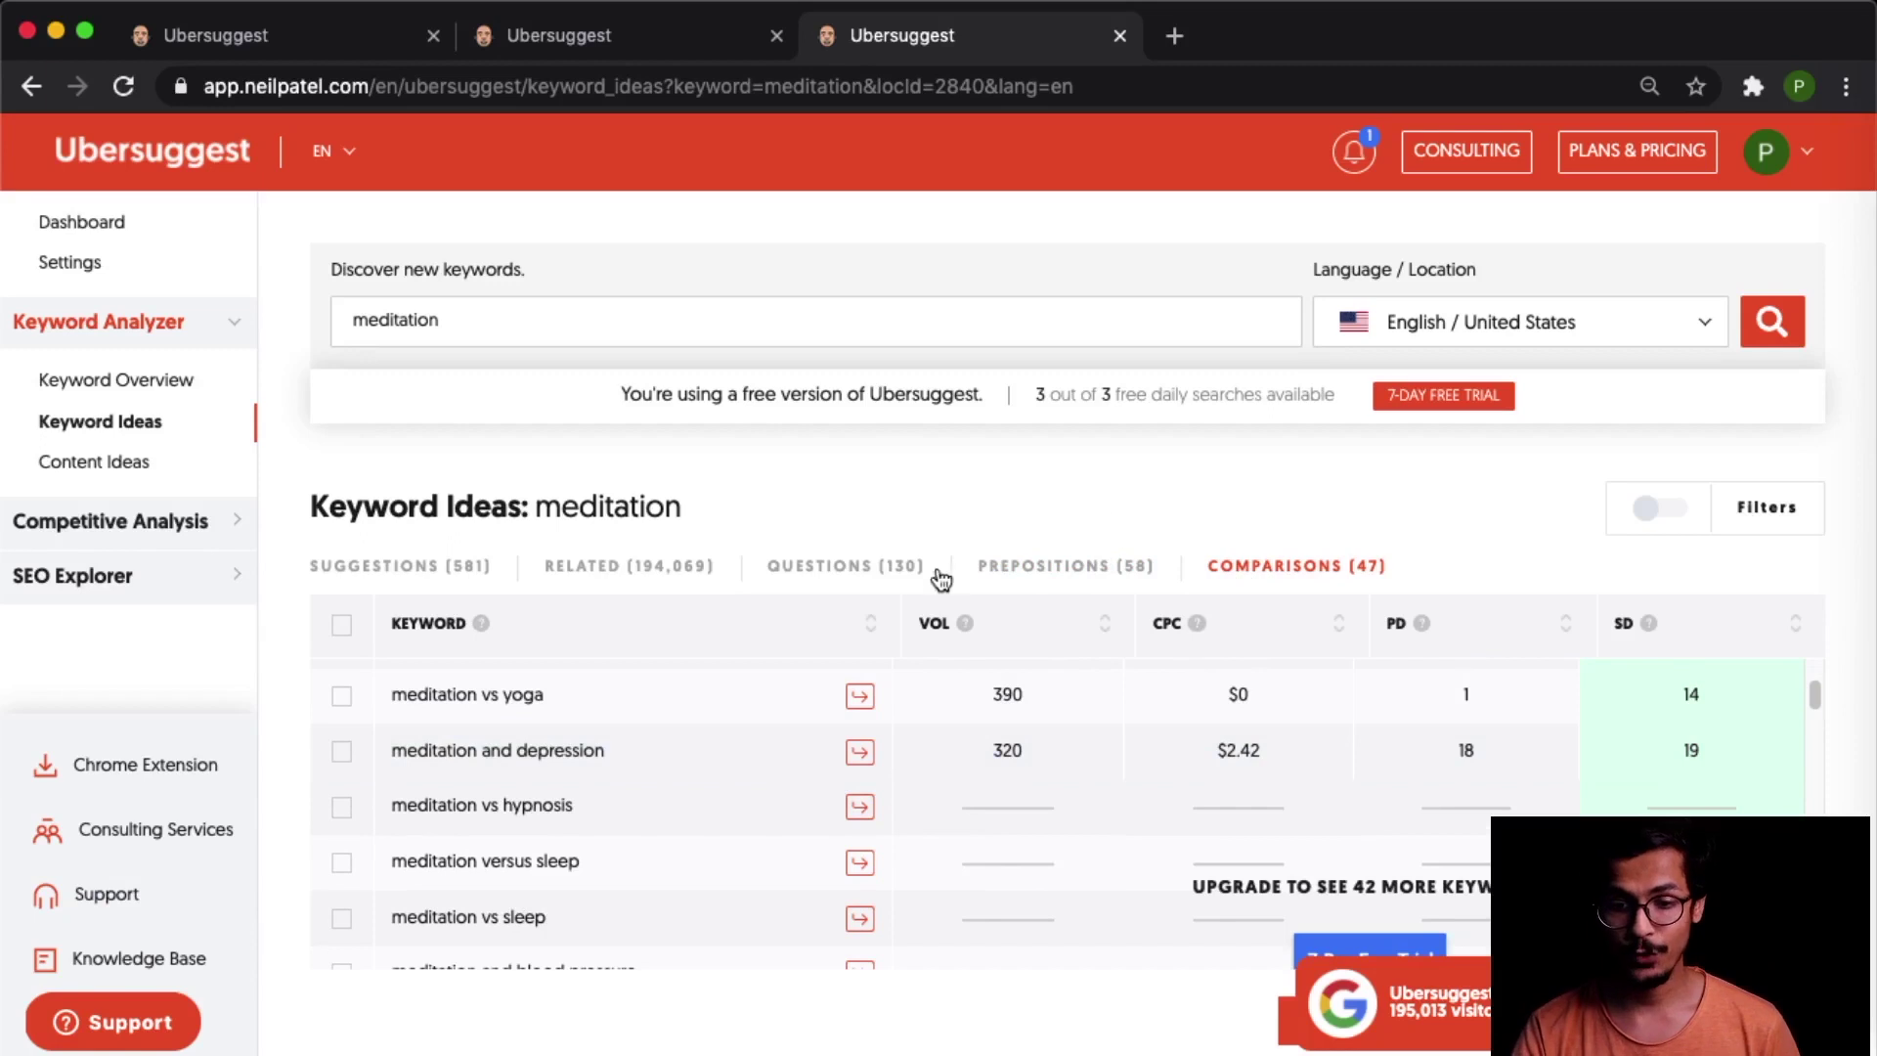
Step: Return to the question-based keyword ideas for "meditation" and read through the list
{"action": "left_click", "coordinate": [884, 572]}
{"action": "scroll", "coordinate": [950, 798], "scroll_direction": "down", "scroll_amount": 3}
{"action": "scroll", "coordinate": [1136, 788], "scroll_direction": "up", "scroll_amount": 1}
{"action": "scroll", "coordinate": [1140, 800], "scroll_direction": "up", "scroll_amount": 4}
{"action": "scroll", "coordinate": [1144, 819], "scroll_direction": "down", "scroll_amount": 1}
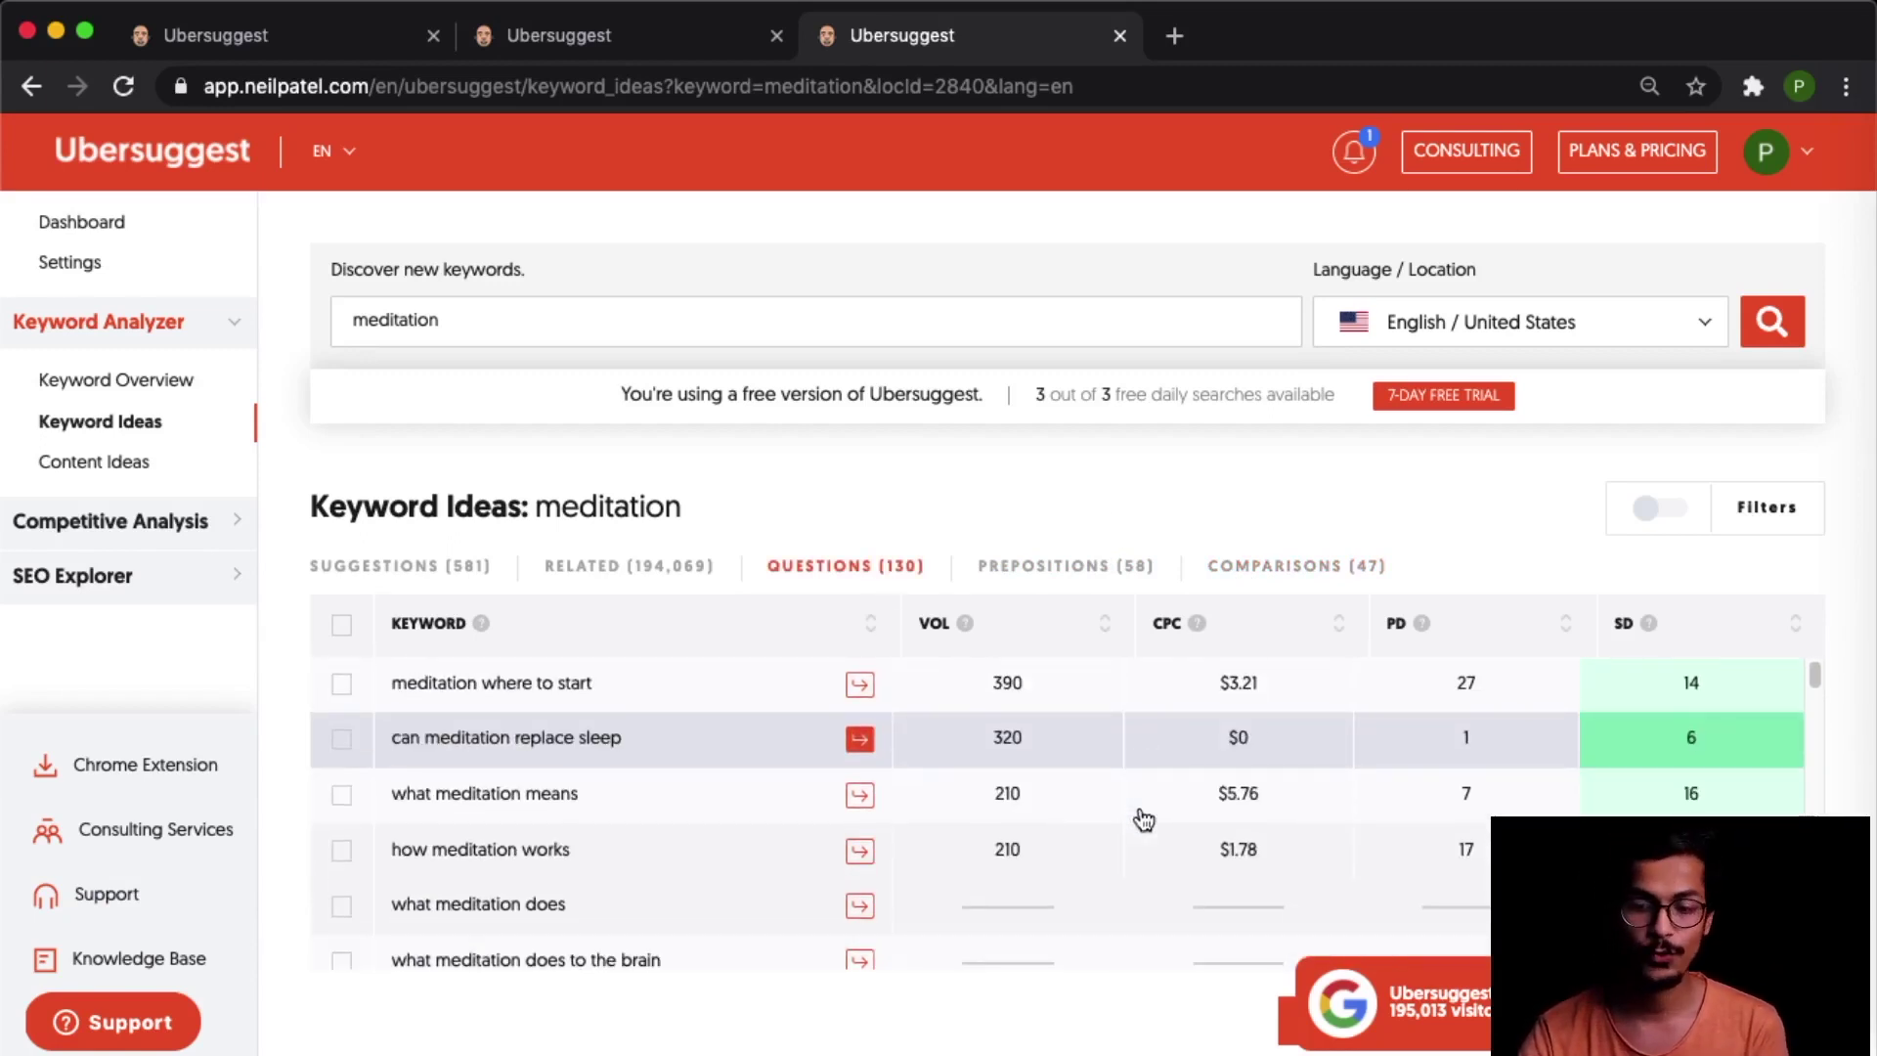
{"action": "scroll", "coordinate": [1144, 819], "scroll_direction": "down", "scroll_amount": 4}
{"action": "scroll", "coordinate": [1140, 814], "scroll_direction": "up", "scroll_amount": 1}
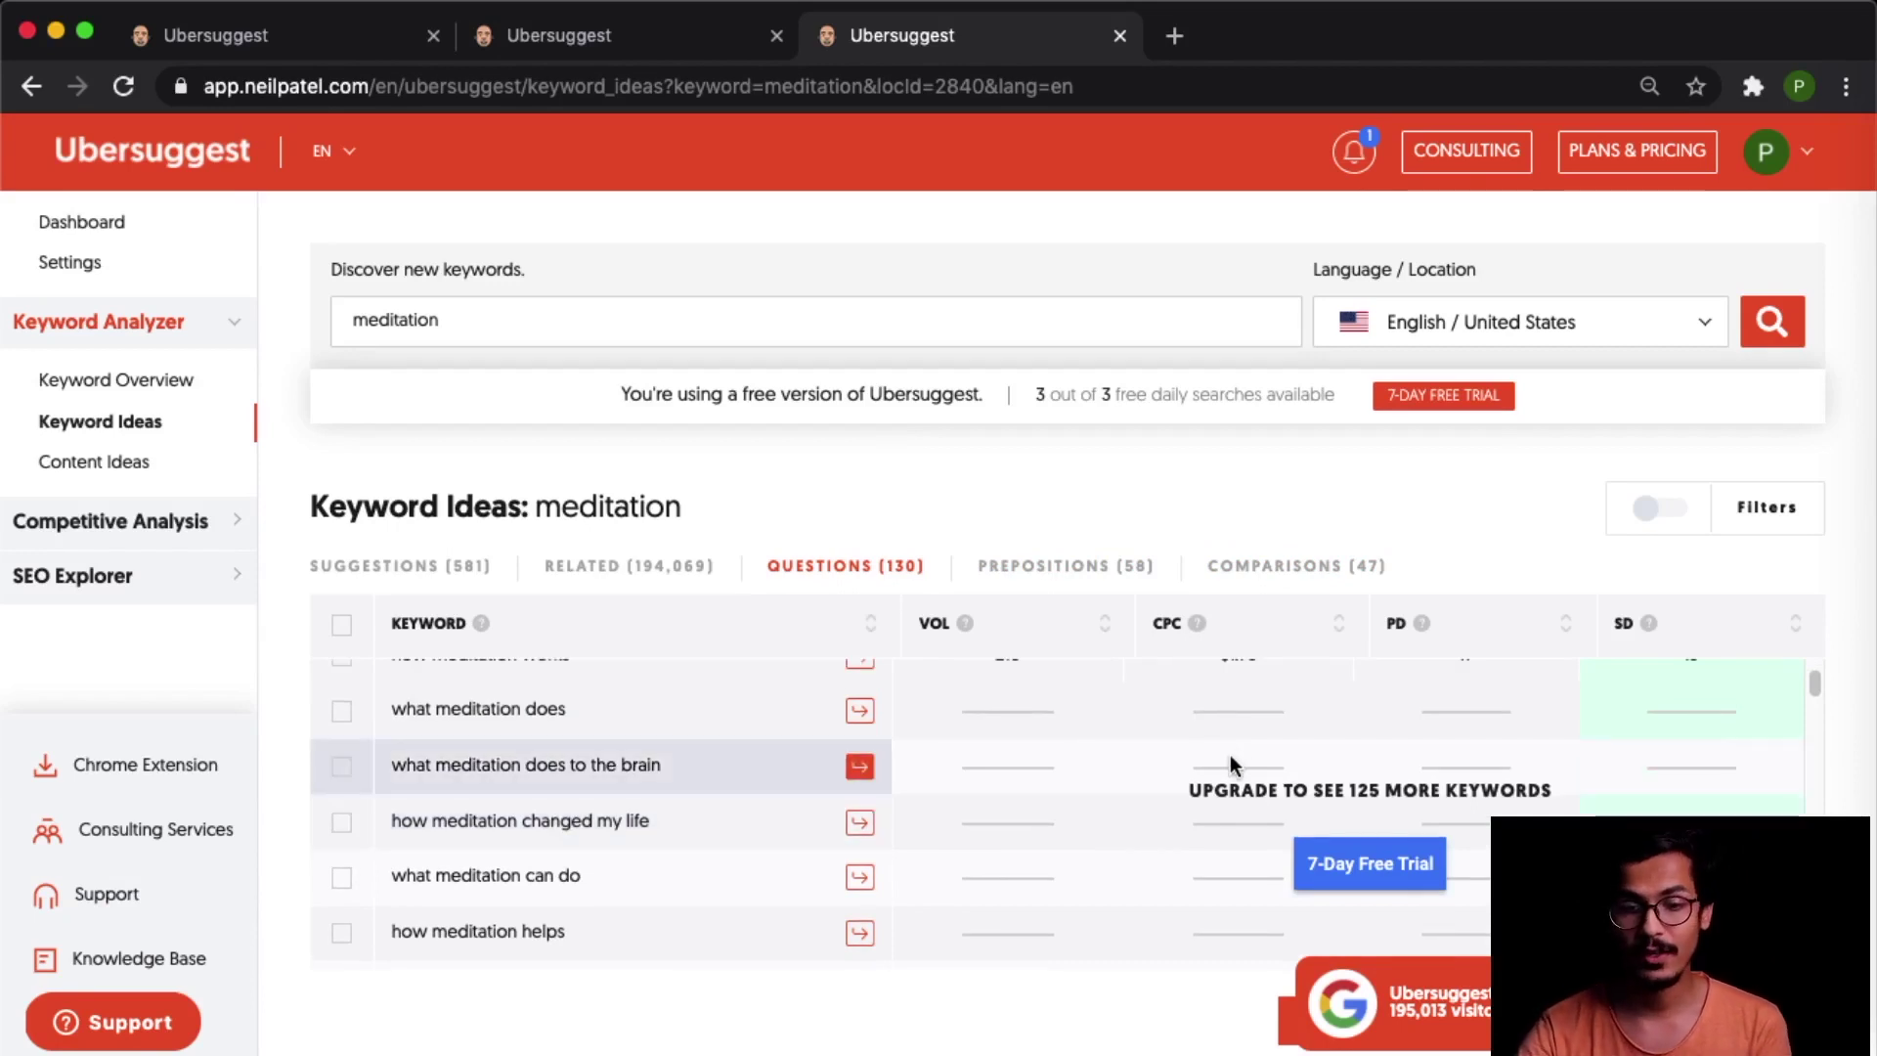
{"action": "scroll", "coordinate": [1230, 761], "scroll_direction": "down", "scroll_amount": 3}
{"action": "scroll", "coordinate": [1231, 760], "scroll_direction": "up", "scroll_amount": 6}
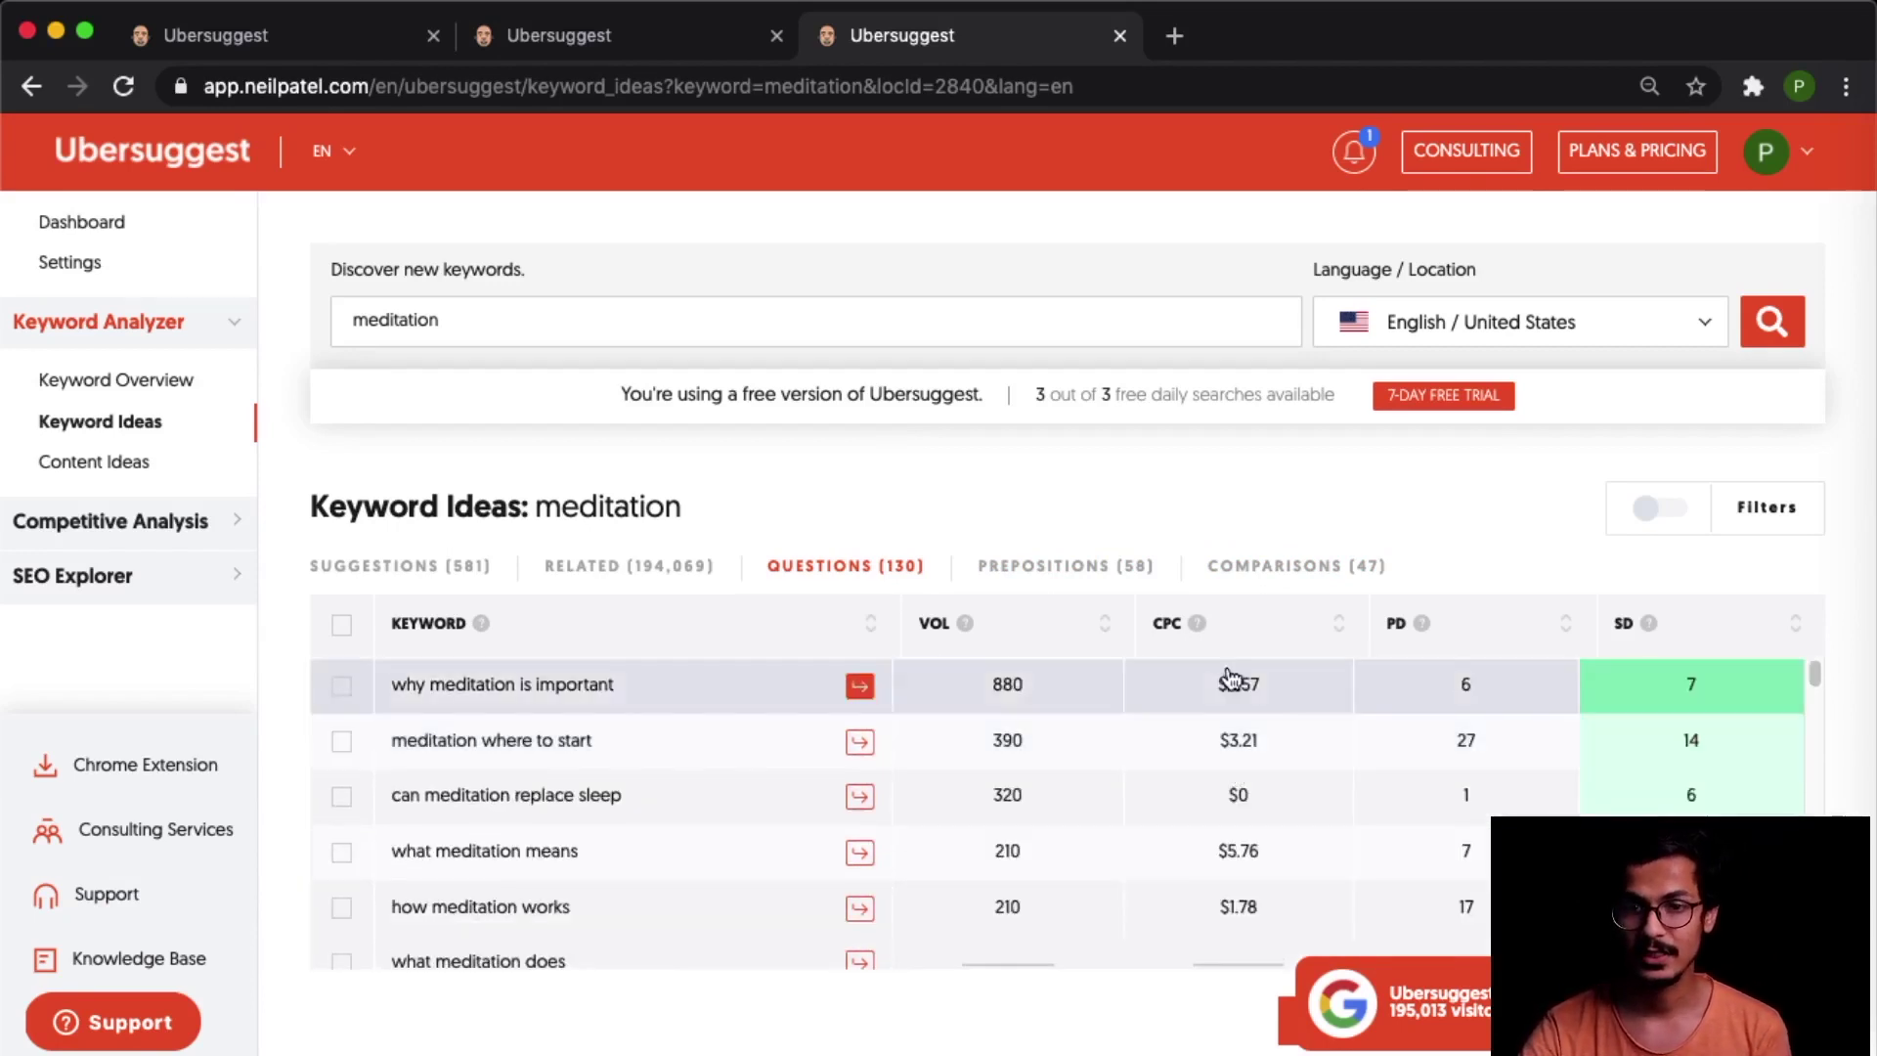
Step: Check the lifetime plan prices in the already open pricing tab, and view the English / India question keywords in the first Ubersuggest tab
{"action": "left_click", "coordinate": [541, 45]}
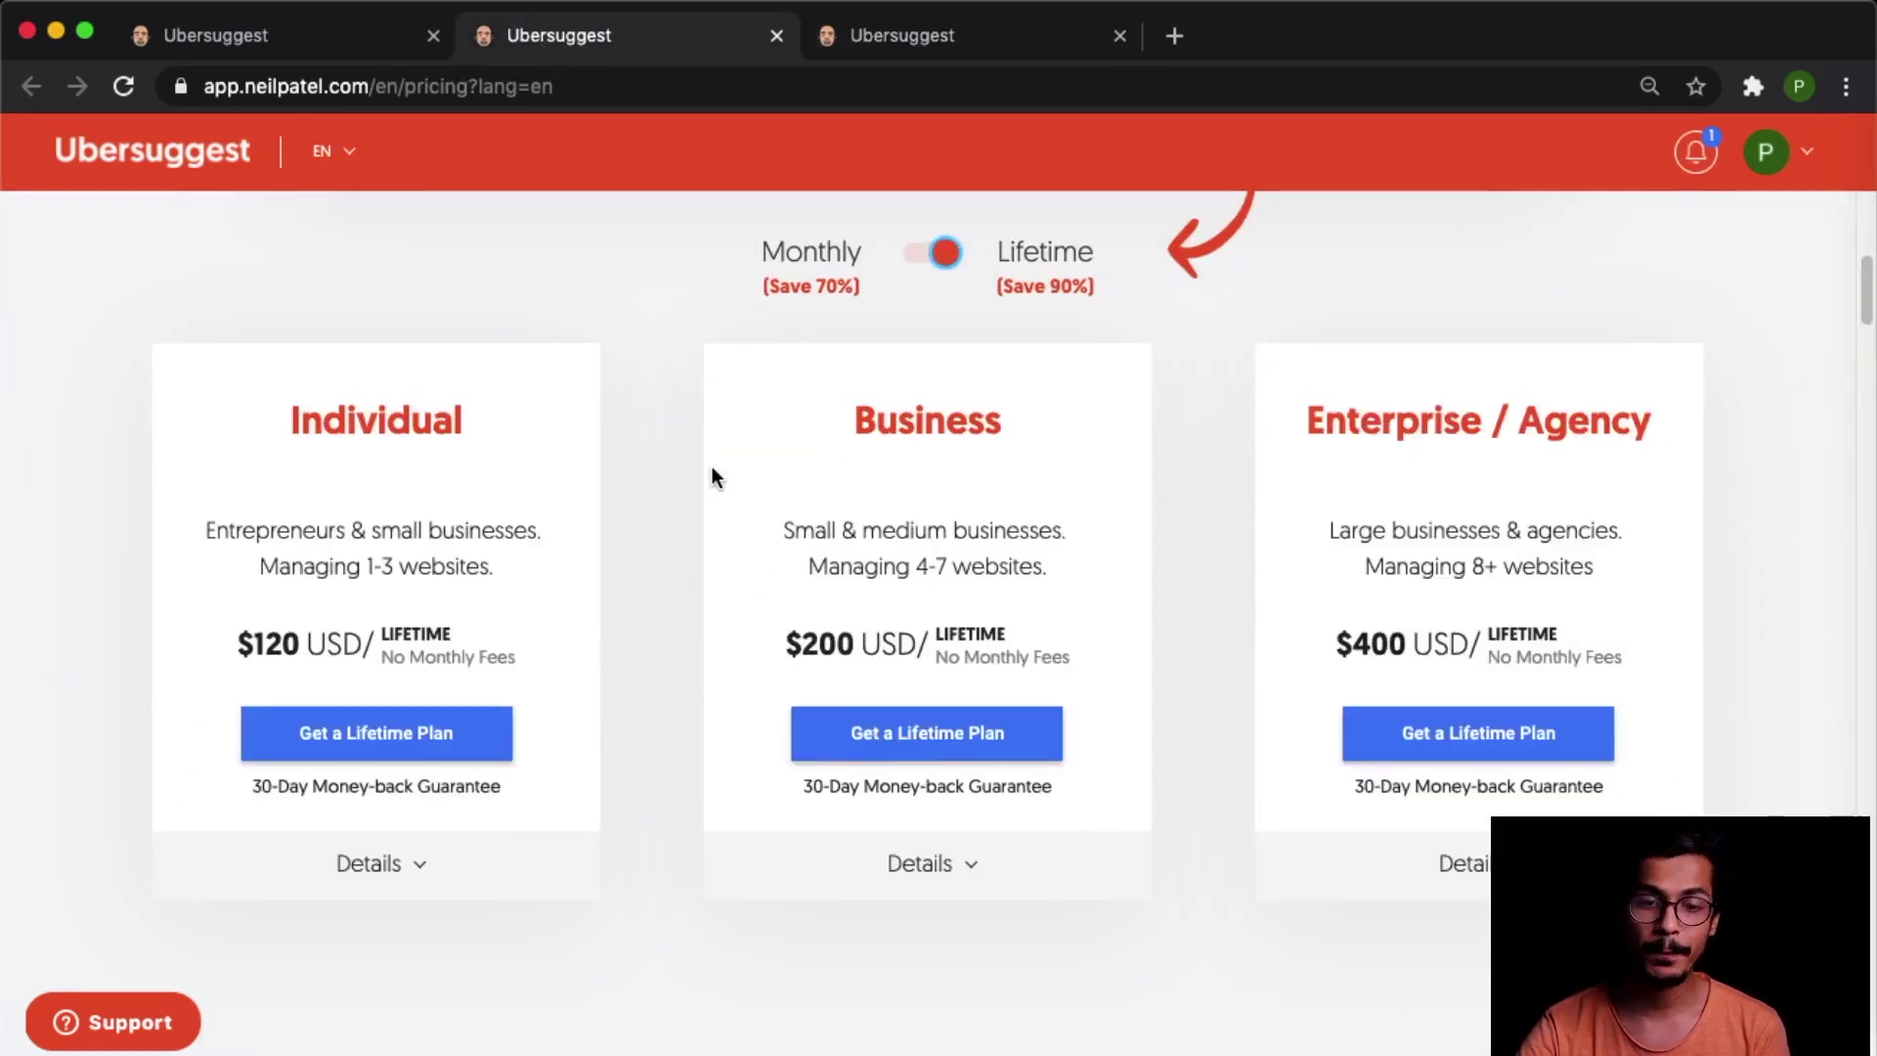
{"action": "scroll", "coordinate": [711, 466], "scroll_direction": "up", "scroll_amount": 1}
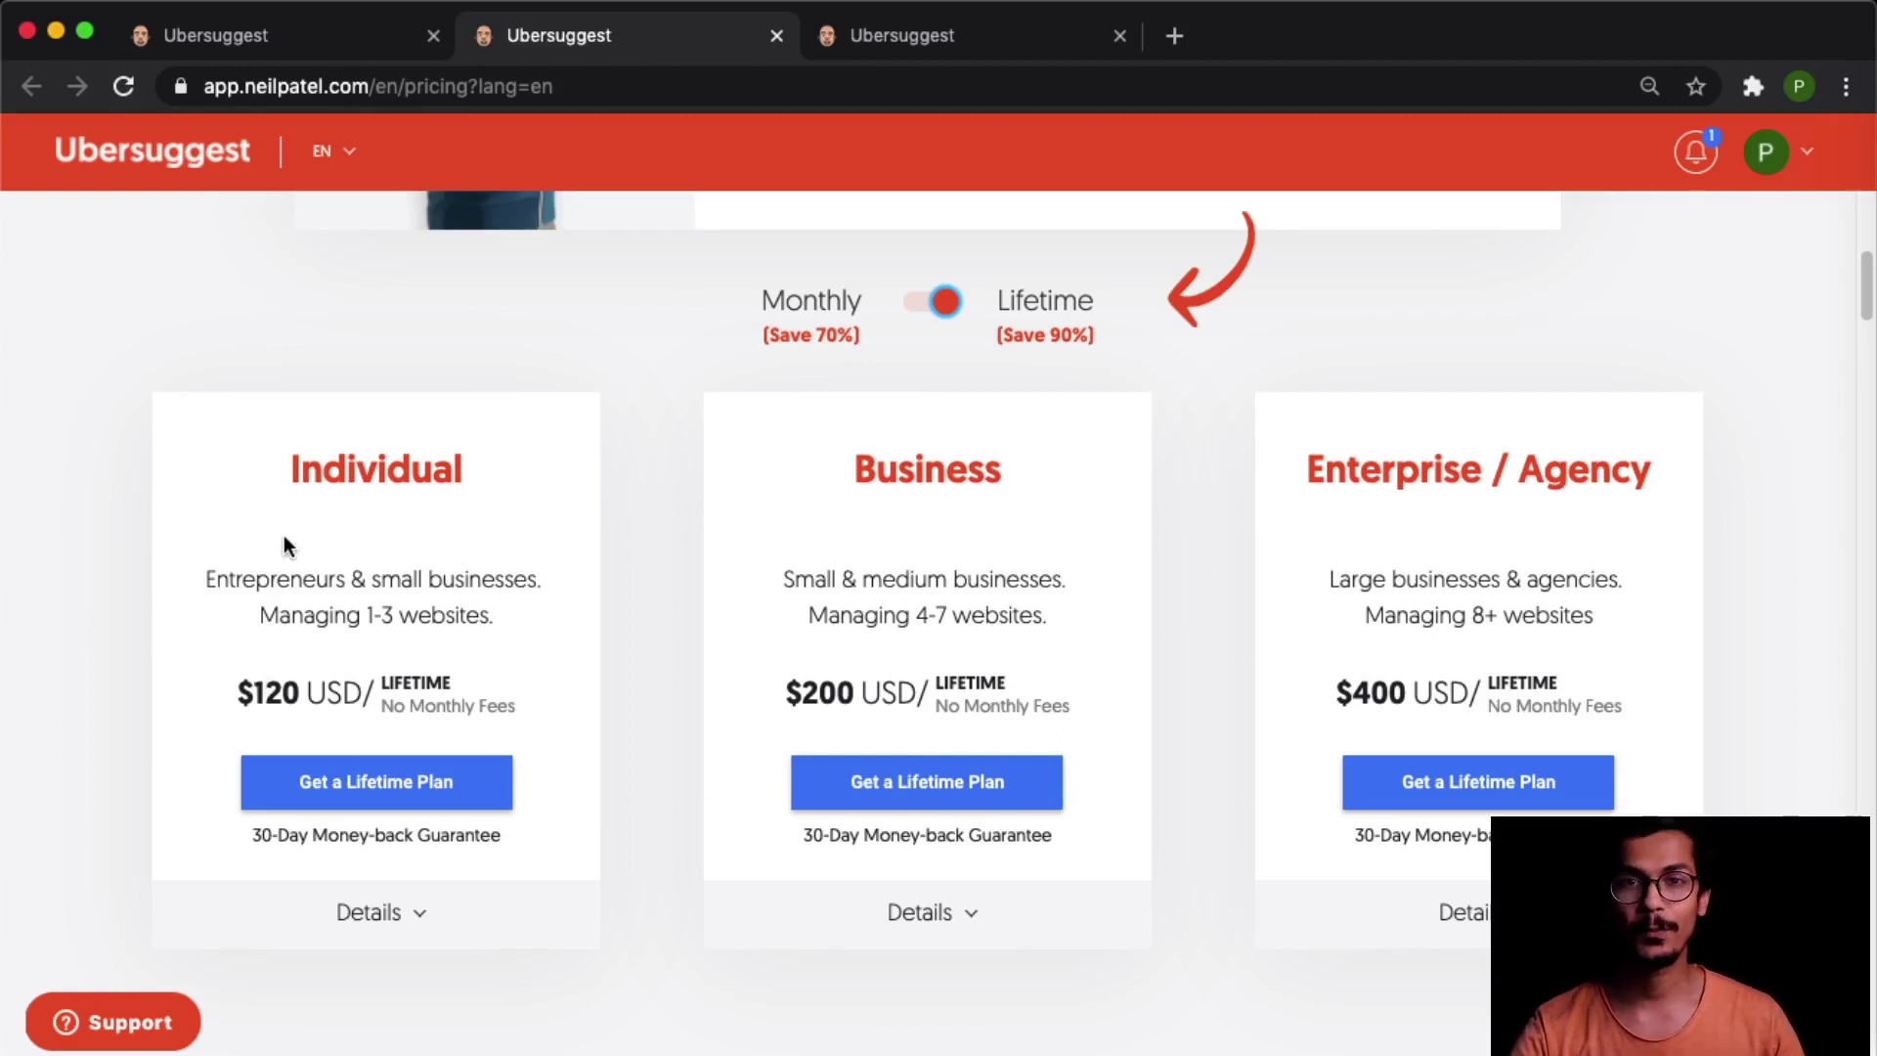
{"action": "left_click", "coordinate": [331, 32]}
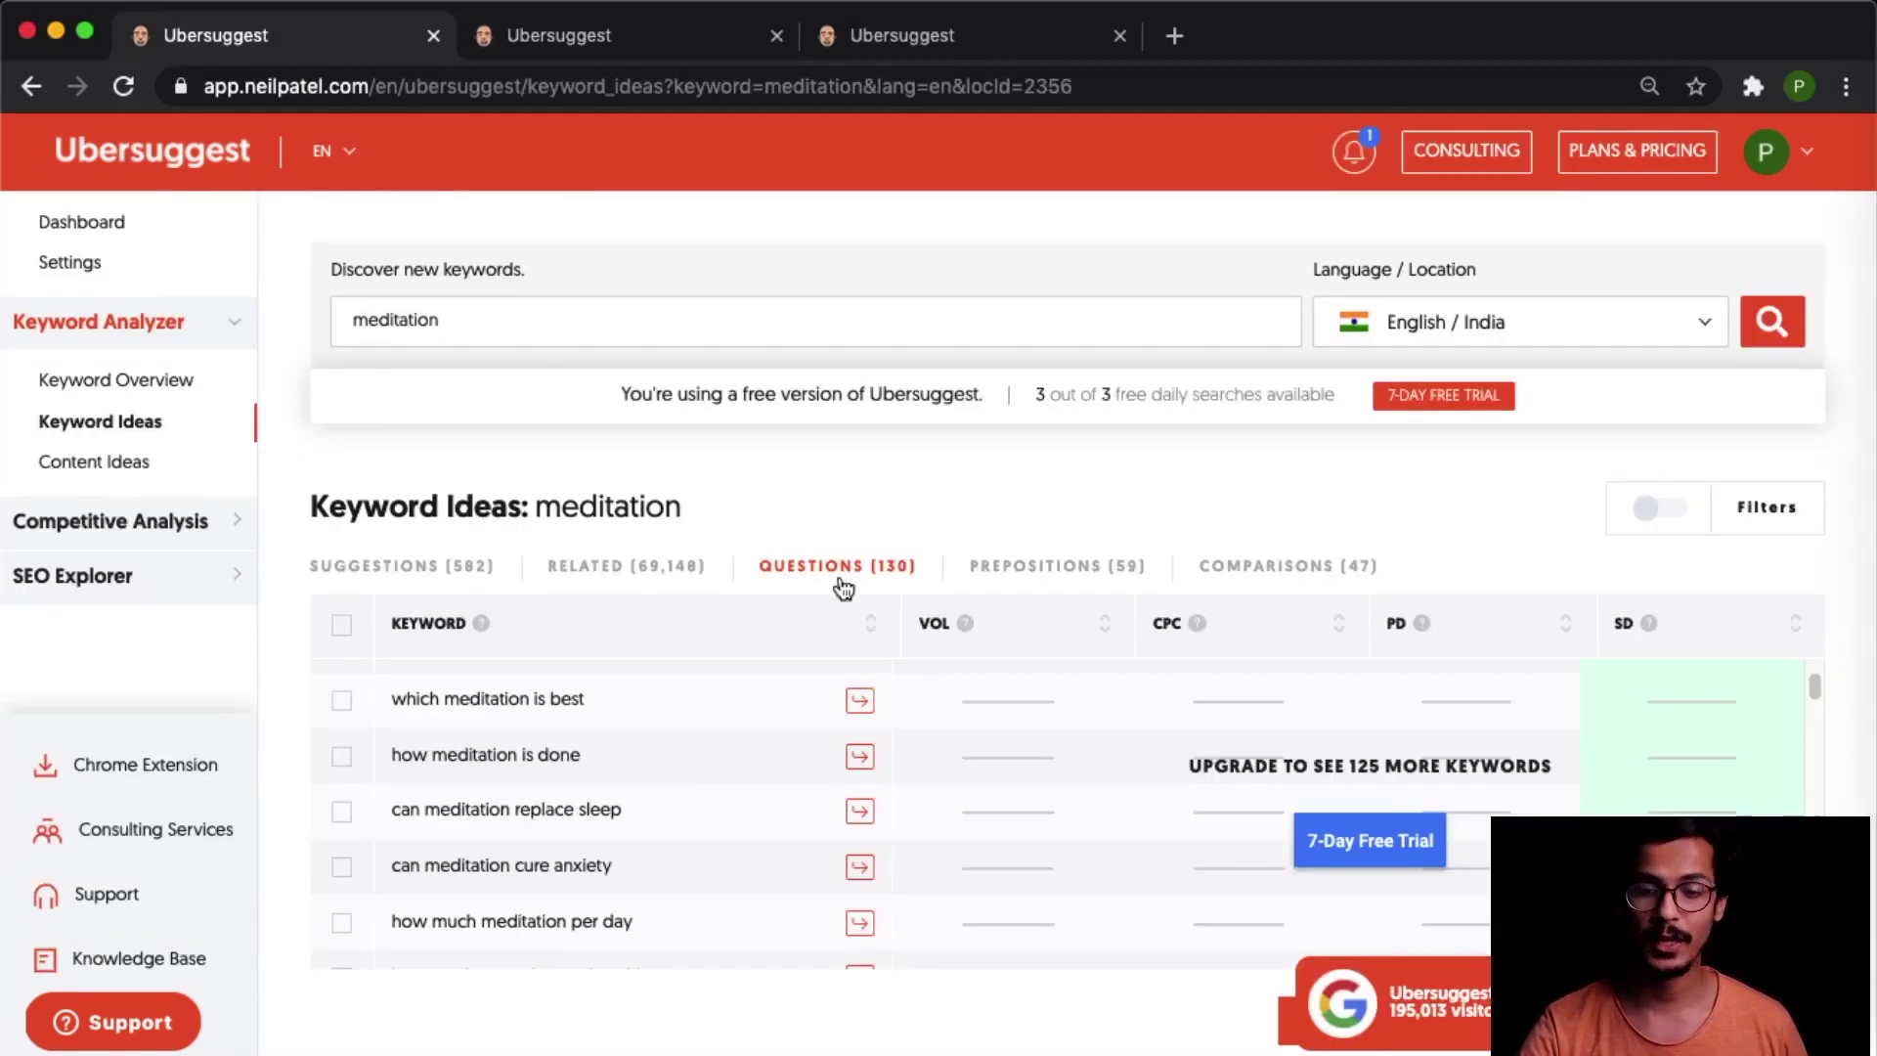
{"action": "scroll", "coordinate": [930, 843], "scroll_direction": "up", "scroll_amount": 5}
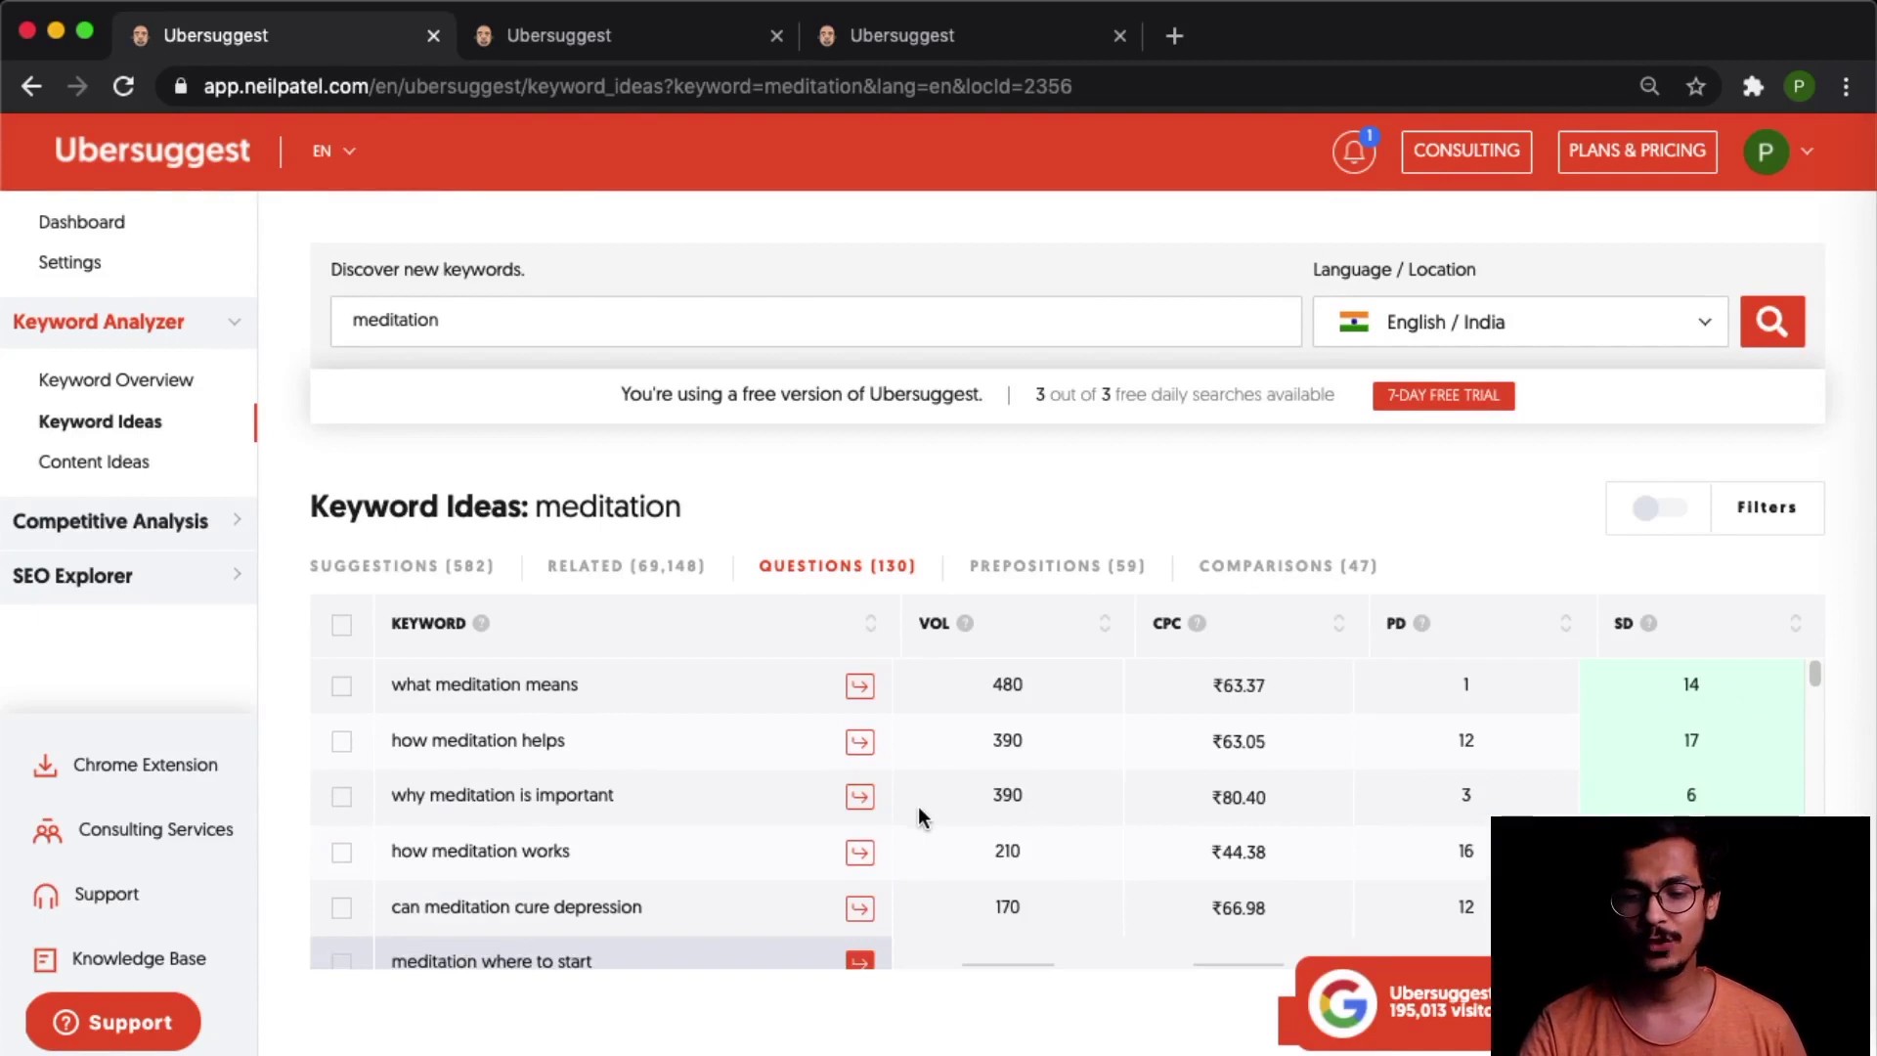